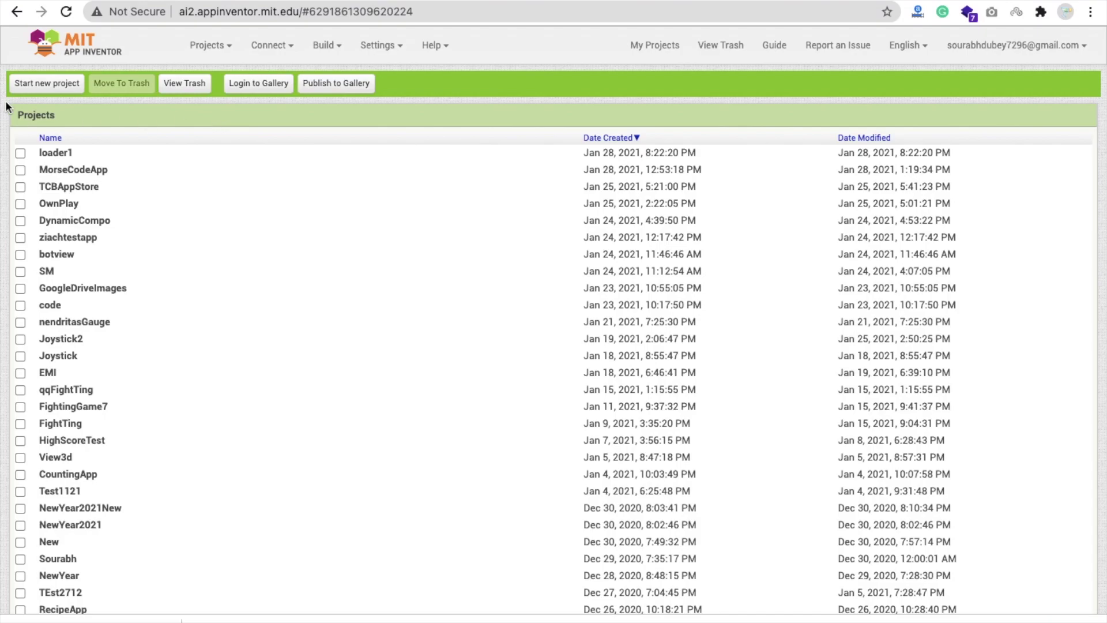
Create a new project named Loader and add a VerticalArrangement to Screen1
click(26, 87)
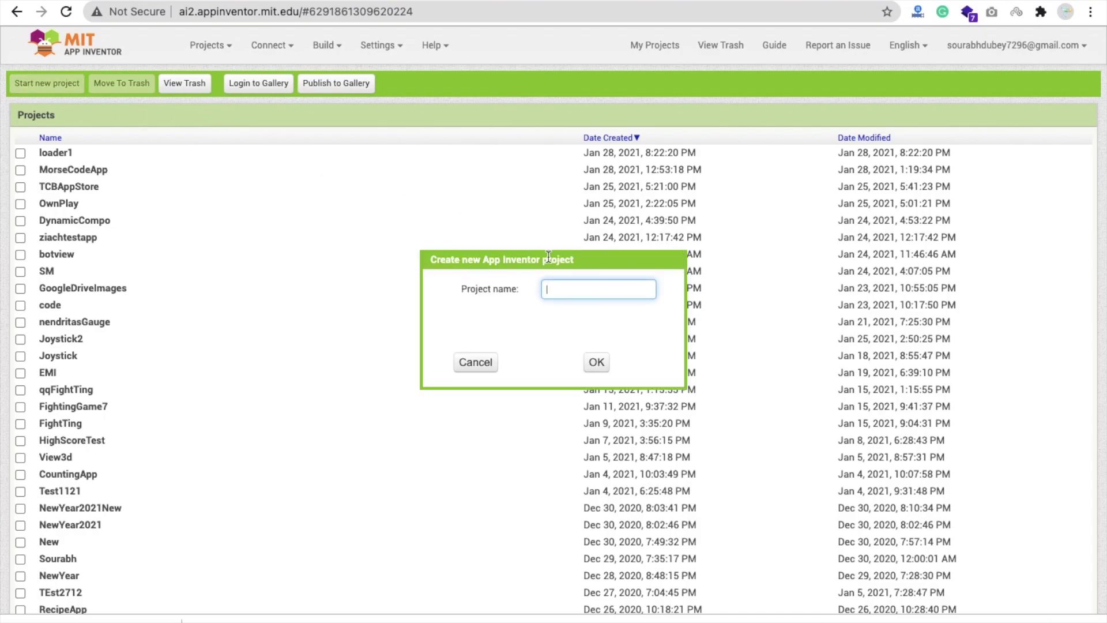
text(Loader)
key(Return)
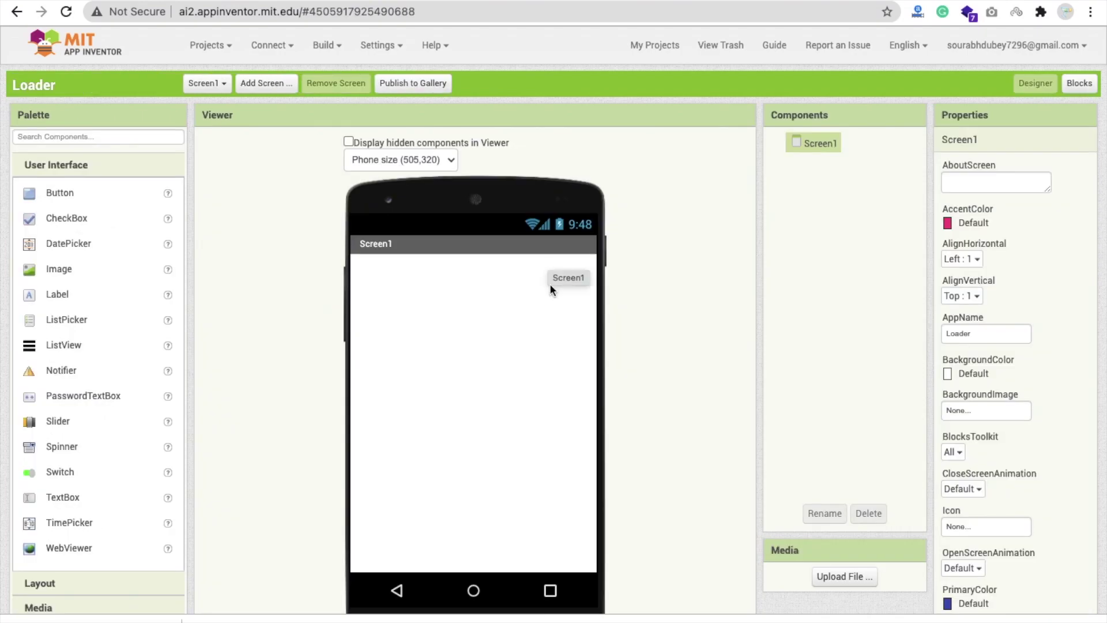
scroll(297, 378, down, 1)
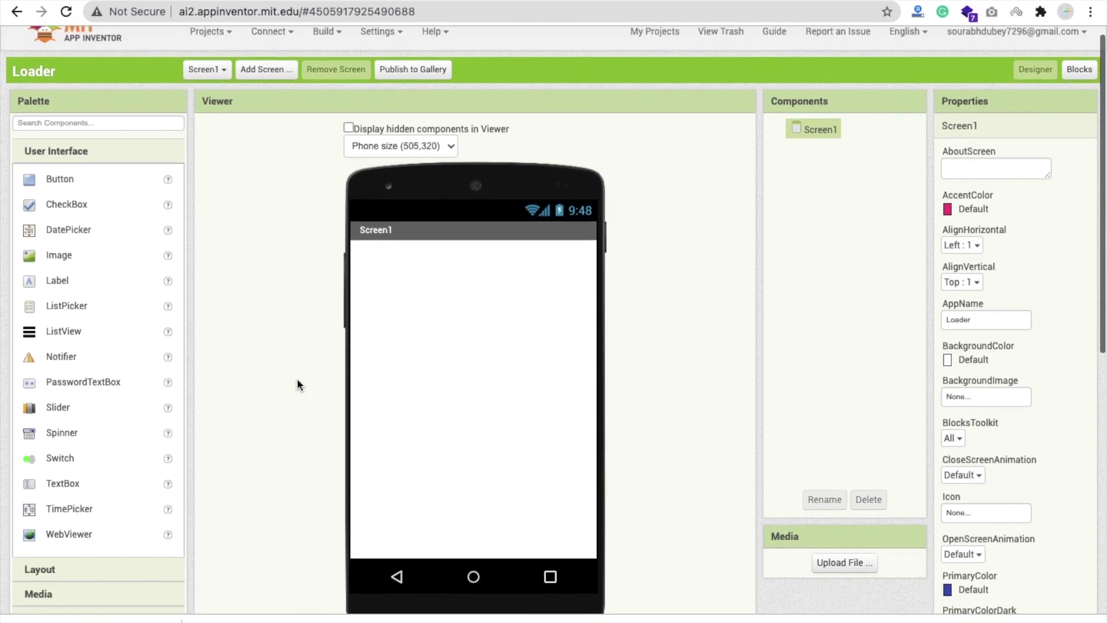
scroll(242, 391, down, 5)
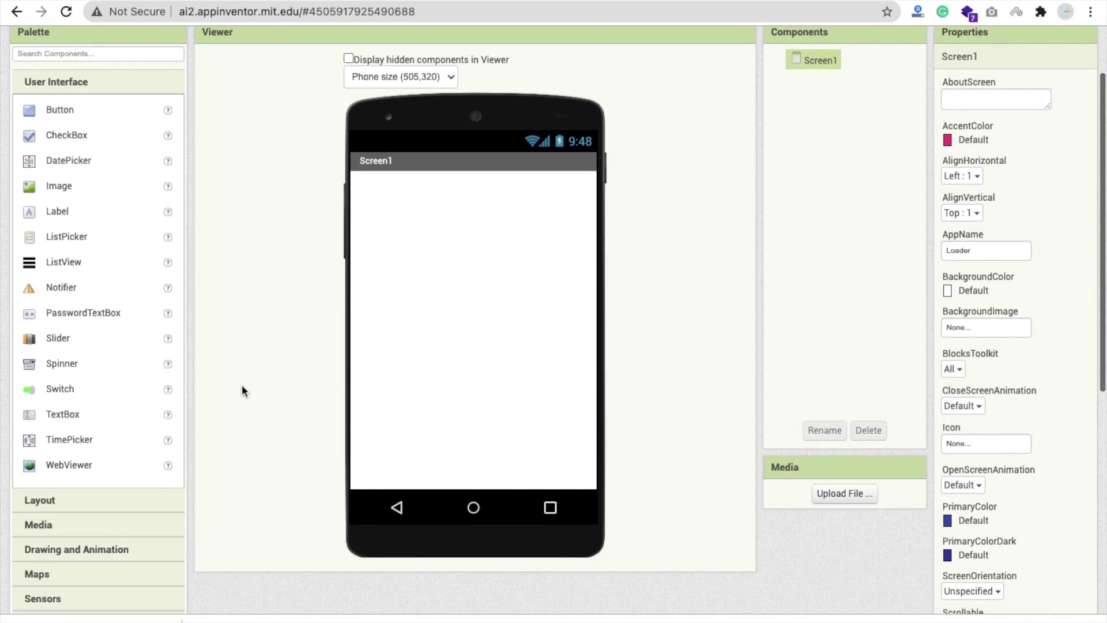
click(36, 501)
scroll(276, 370, up, 2)
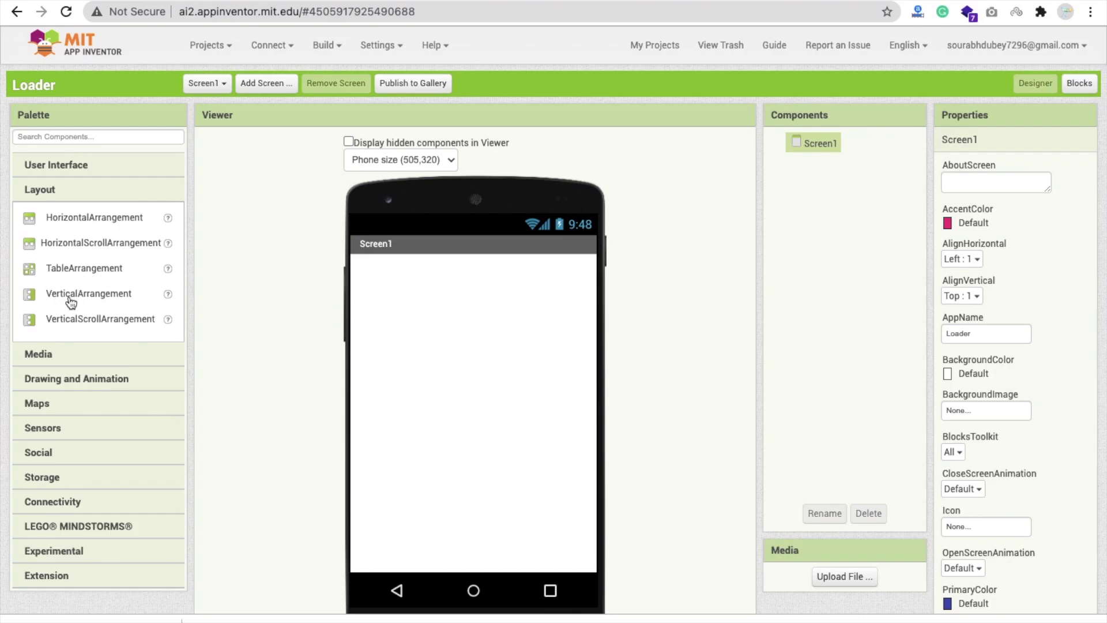
drag(71, 299, 499, 378)
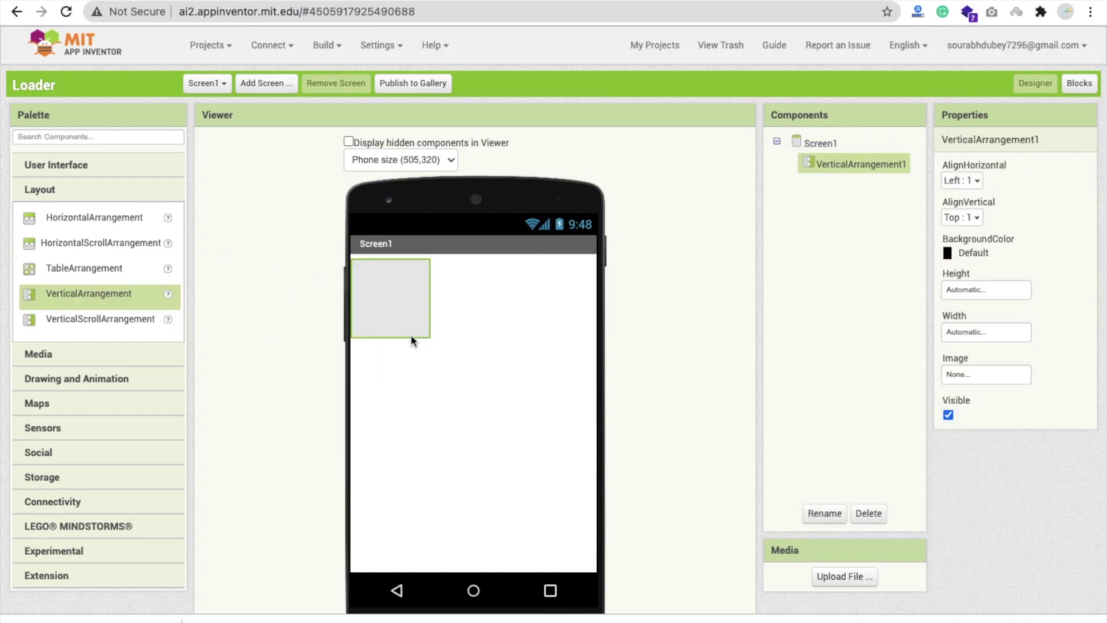
click(961, 292)
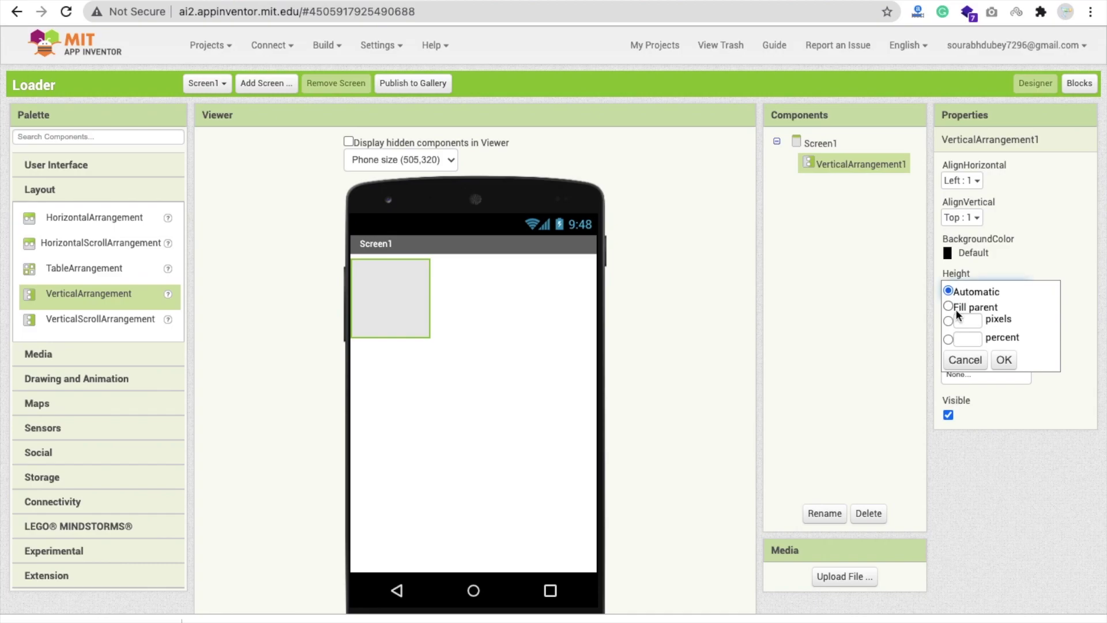
click(962, 358)
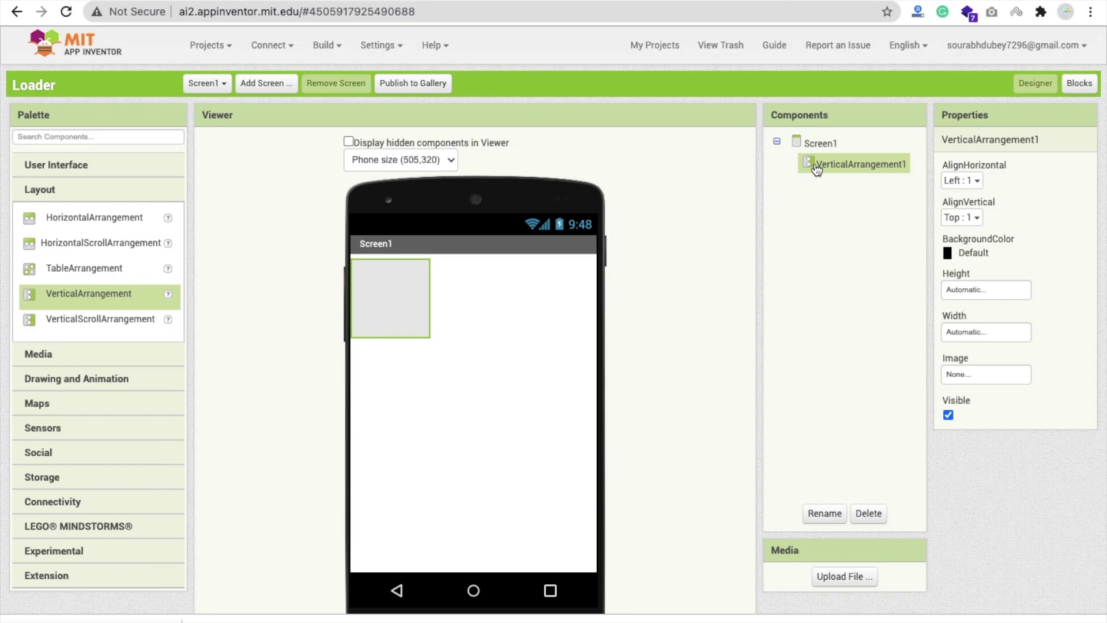
Set Screen1's AlignHorizontal and AlignVertical both to Center
click(814, 147)
click(962, 258)
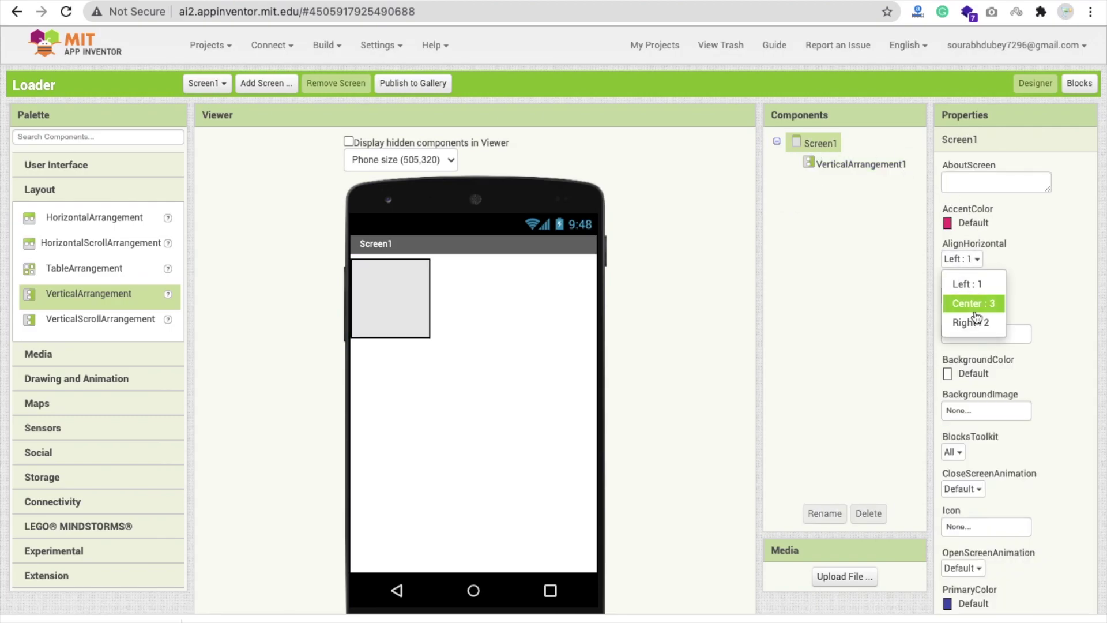
click(974, 304)
click(960, 297)
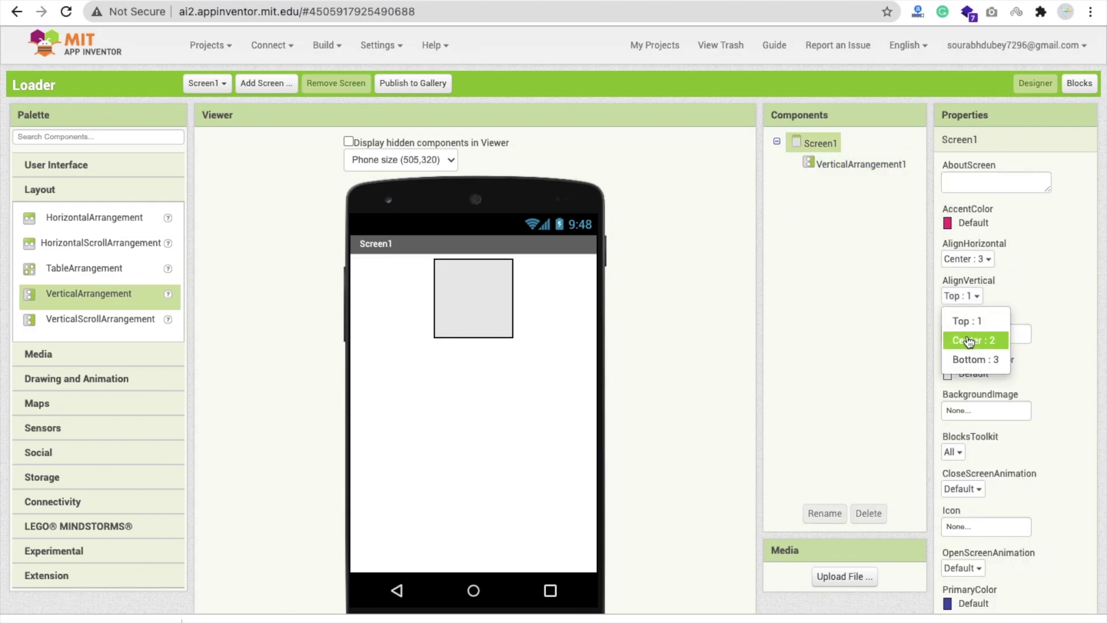
click(969, 339)
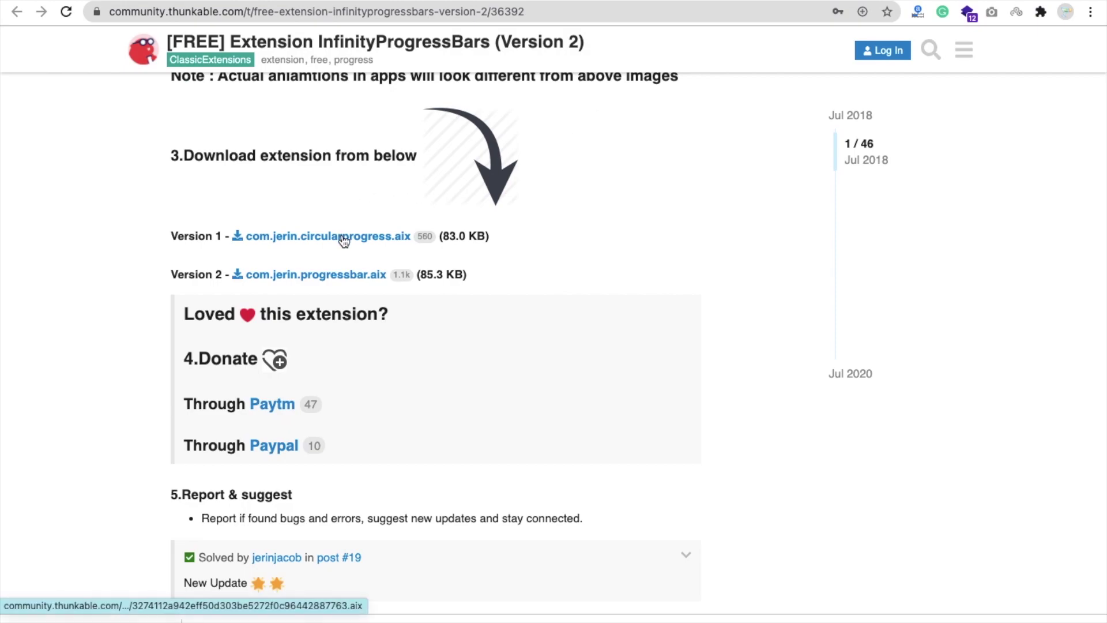
Download the com.jerin.progressbar.aix extension file from the forum post
click(336, 275)
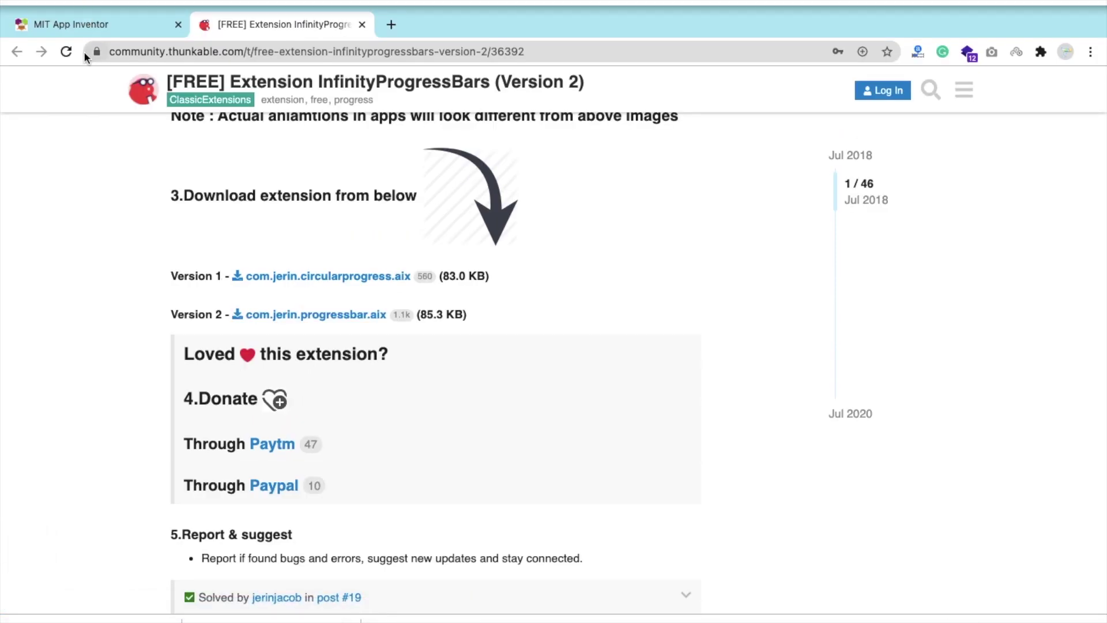
Import the downloaded InfinityProgressBars .aix extension into the Loader project
click(71, 26)
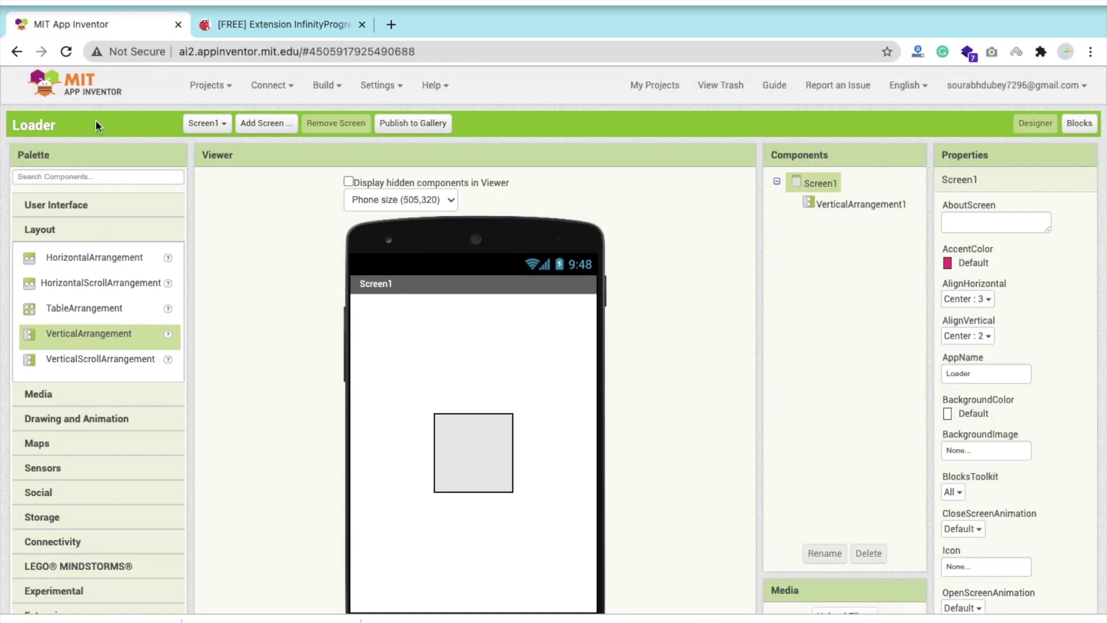
scroll(151, 544, down, 3)
scroll(79, 469, down, 2)
click(40, 372)
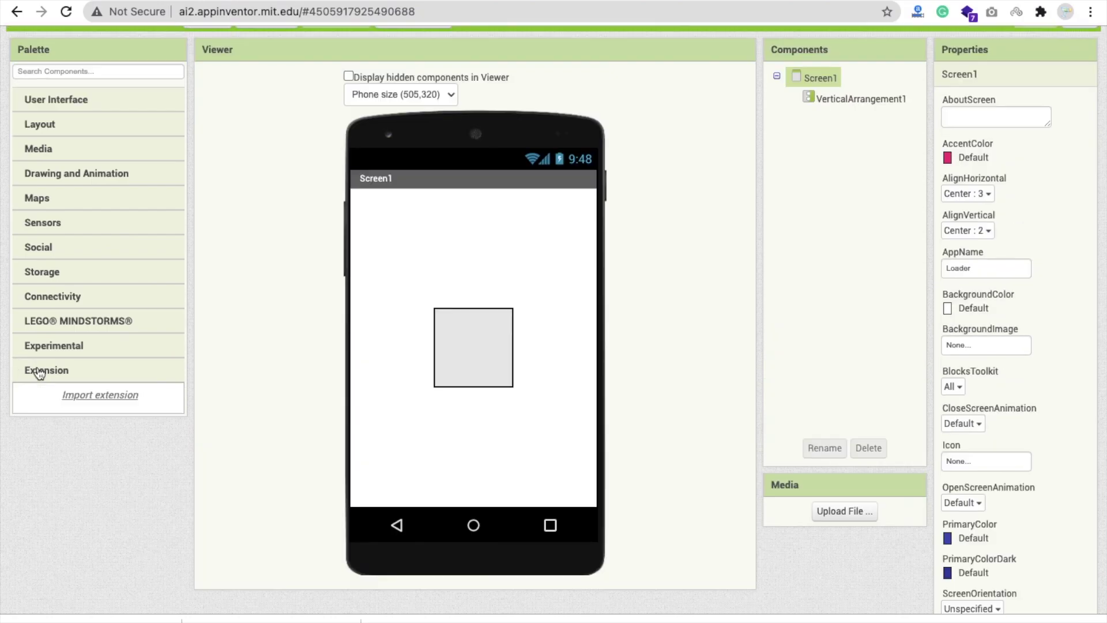
click(111, 401)
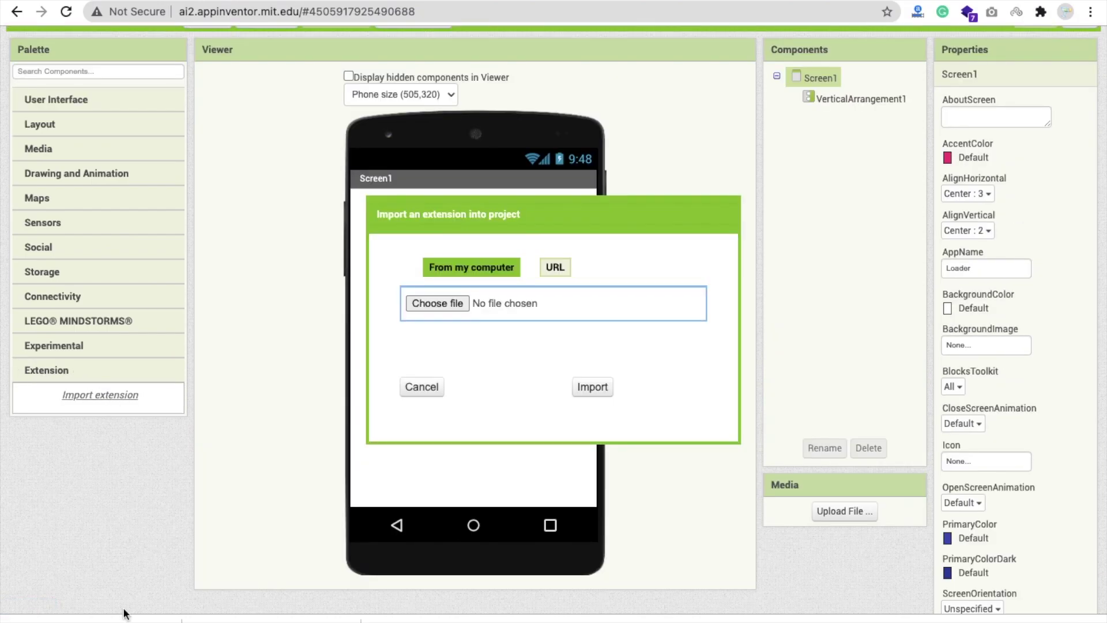
drag(124, 616, 423, 308)
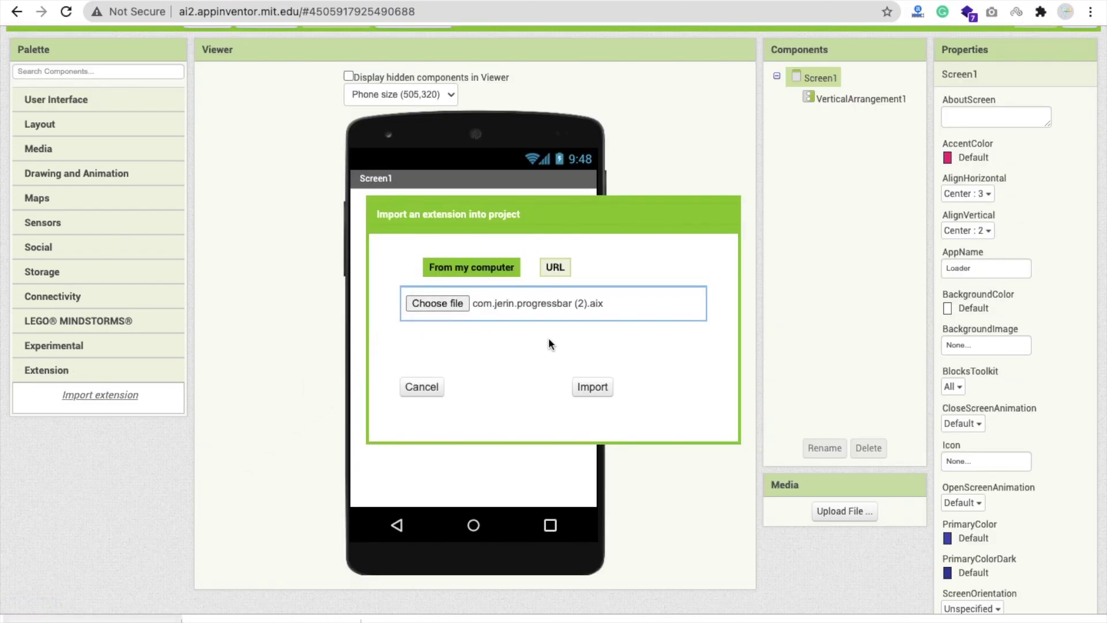
click(608, 383)
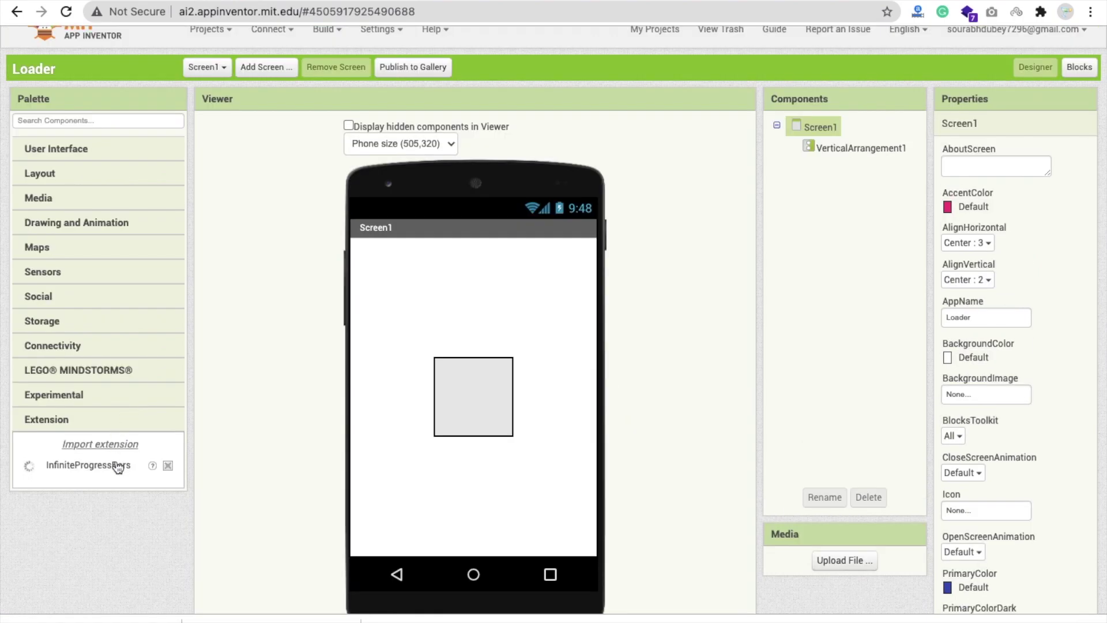
Add an InfiniteProgressBars1 component to Screen1
drag(117, 465, 471, 346)
scroll(317, 312, up, 1)
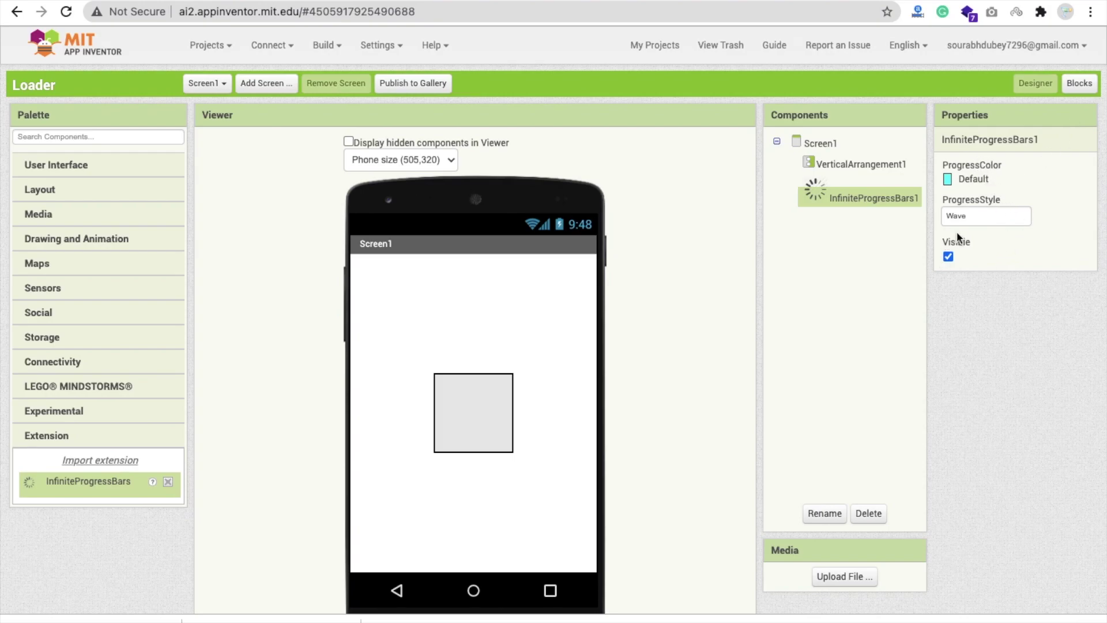
click(1081, 83)
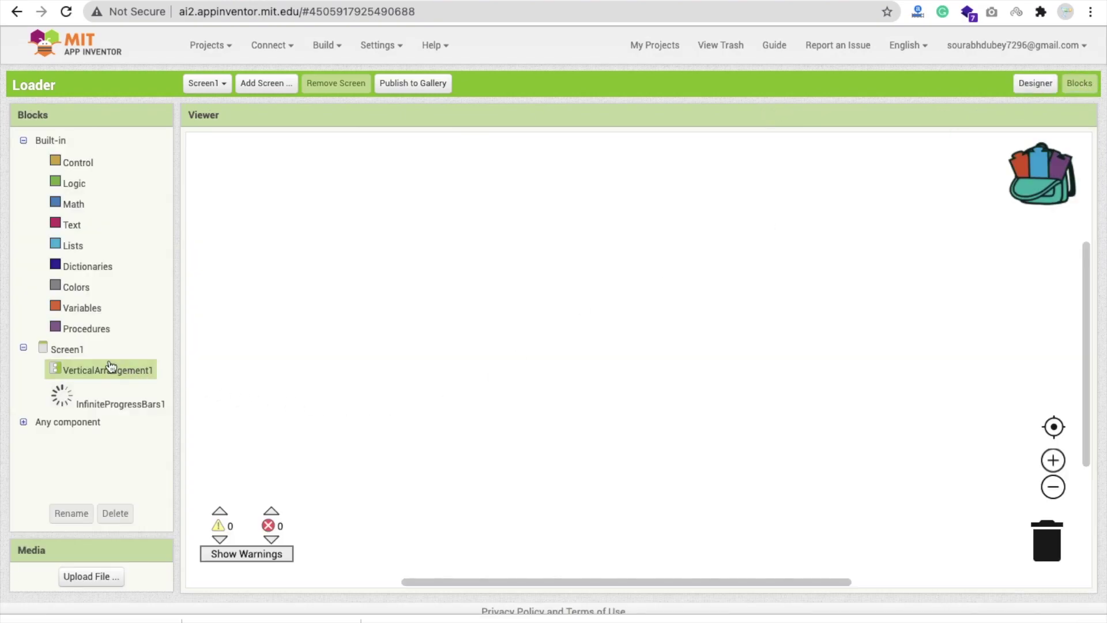
Make Screen1.Initialize call InfiniteProgressBars1.SpinnerProgress
click(76, 348)
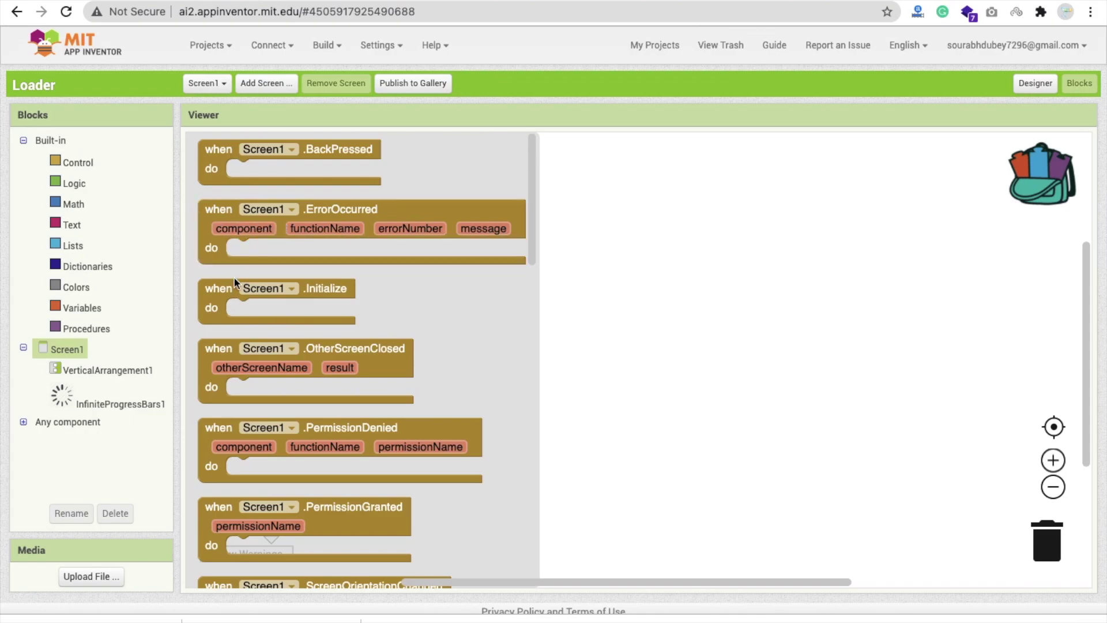
drag(228, 288, 350, 202)
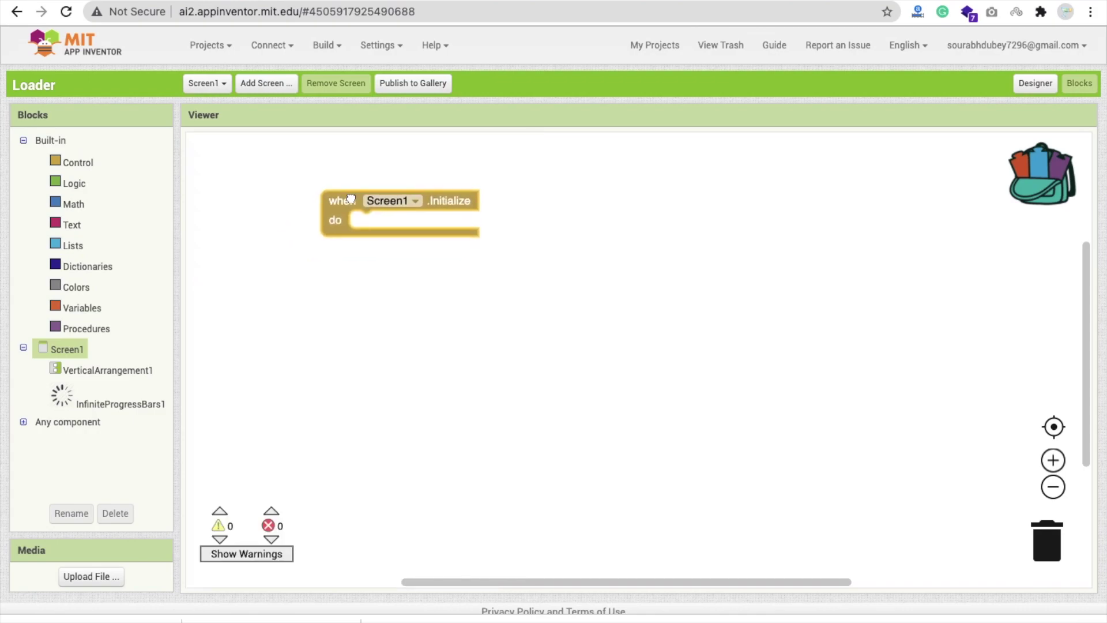
click(151, 405)
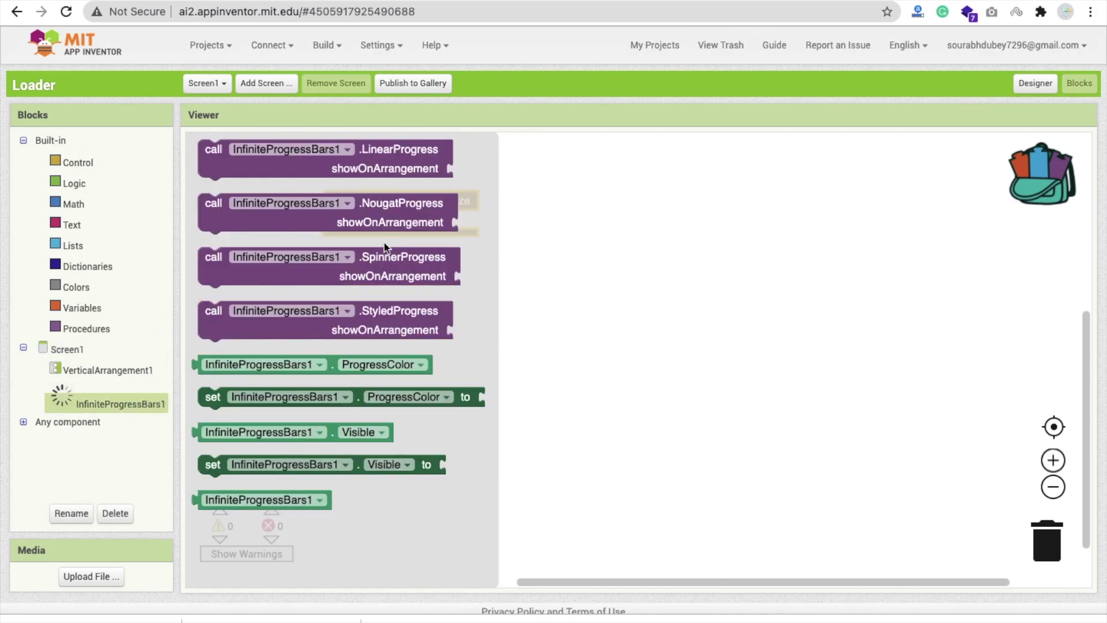
click(339, 213)
drag(363, 271, 516, 236)
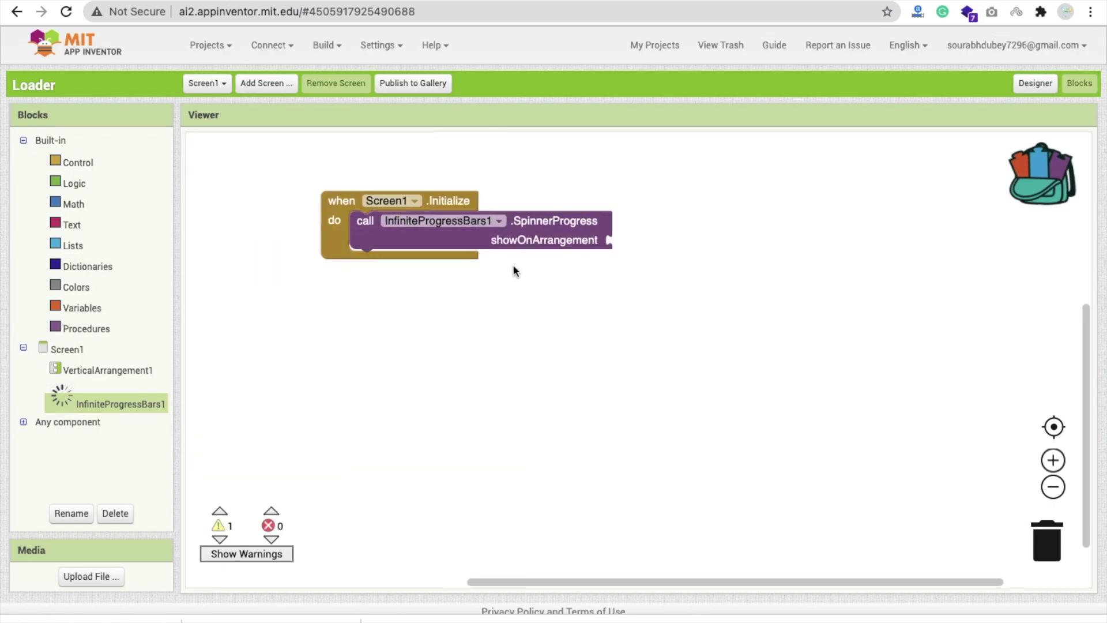
Plug VerticalArrangement1 into the spinner's showOnArrangement socket
click(126, 377)
scroll(258, 429, down, 3)
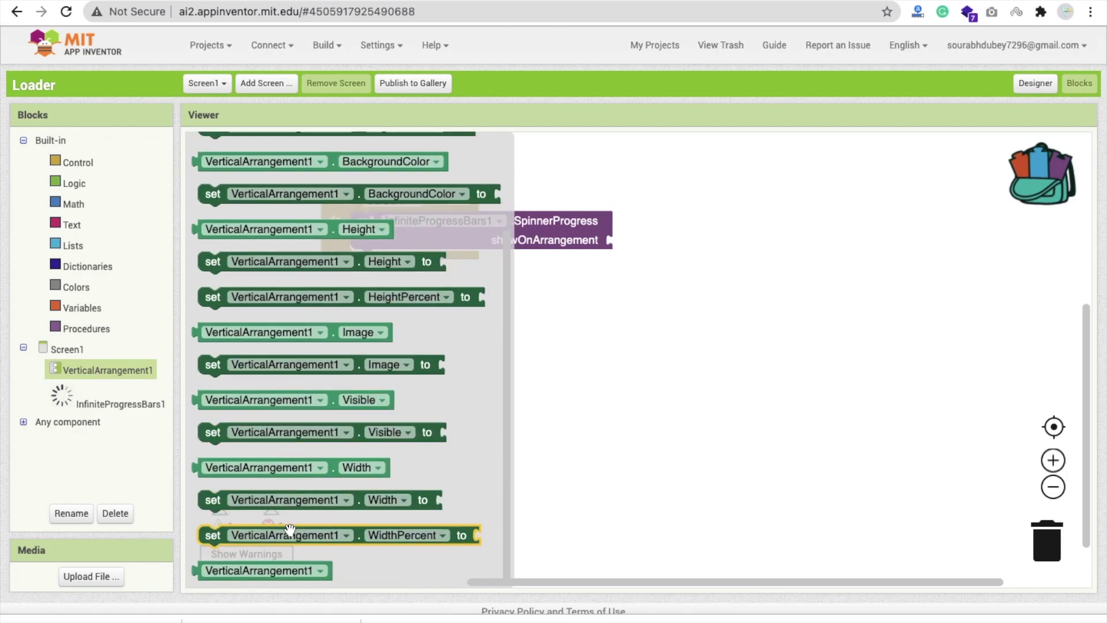
drag(306, 563, 719, 247)
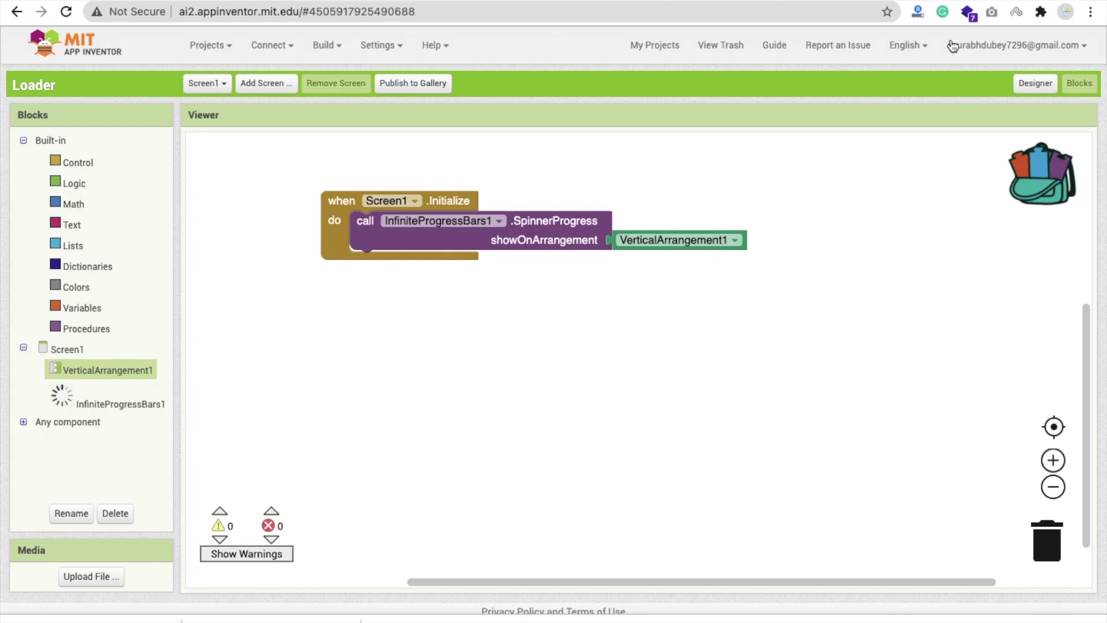
Copy VerticalArrangement1 and paste copies to get VerticalArrangement2, 3 and 4 on Screen1
click(1035, 84)
click(488, 430)
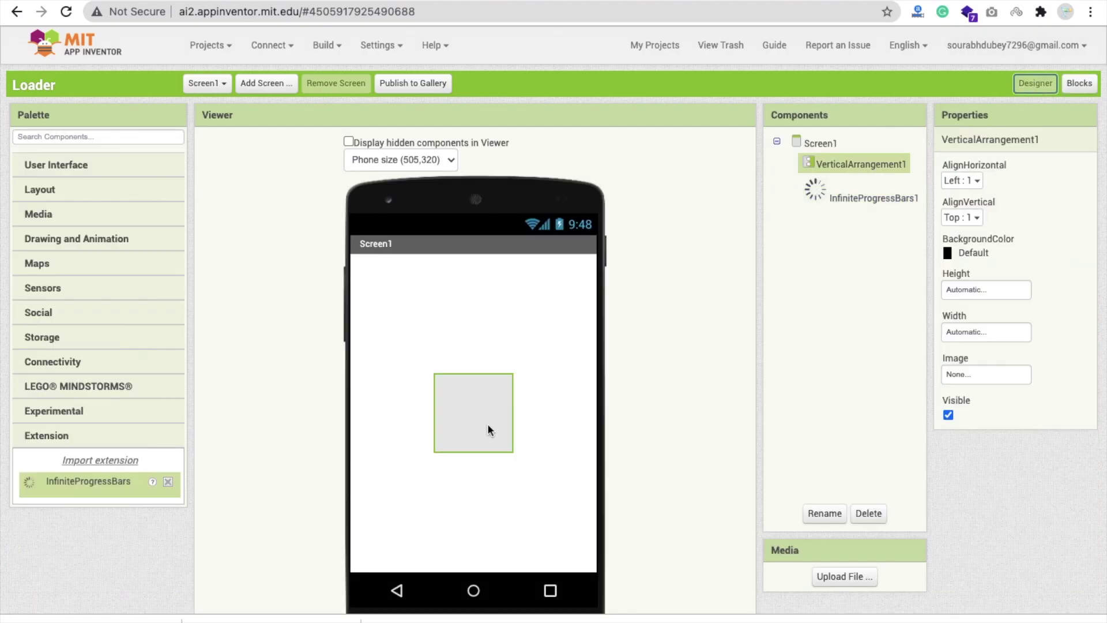
key(ctrl+v)
key(ctrl+v)
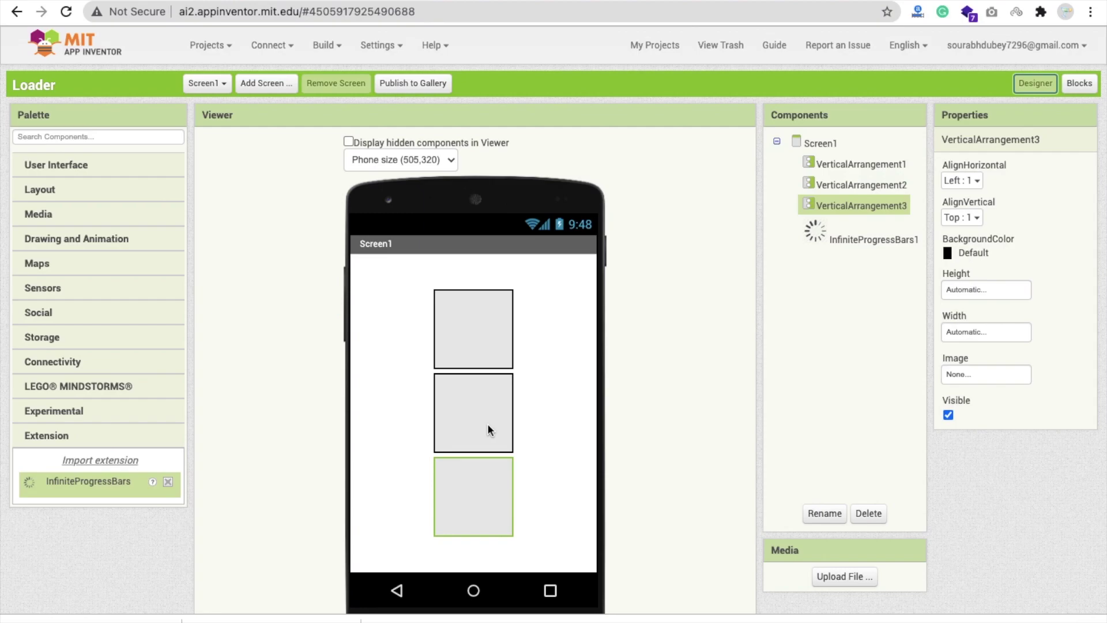
key(ctrl+v)
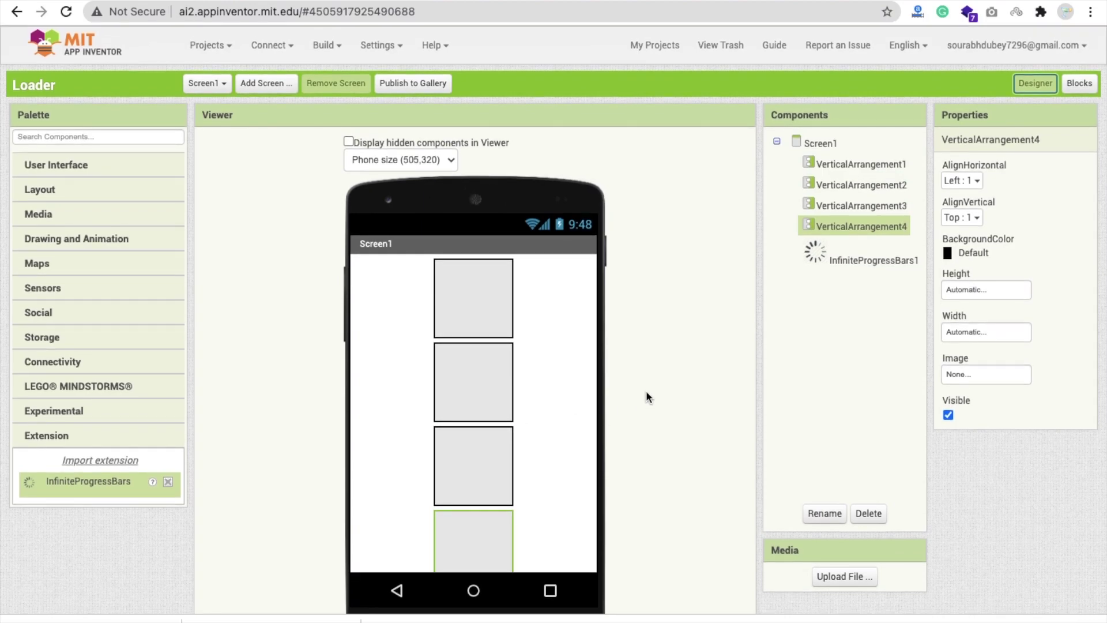
click(1086, 87)
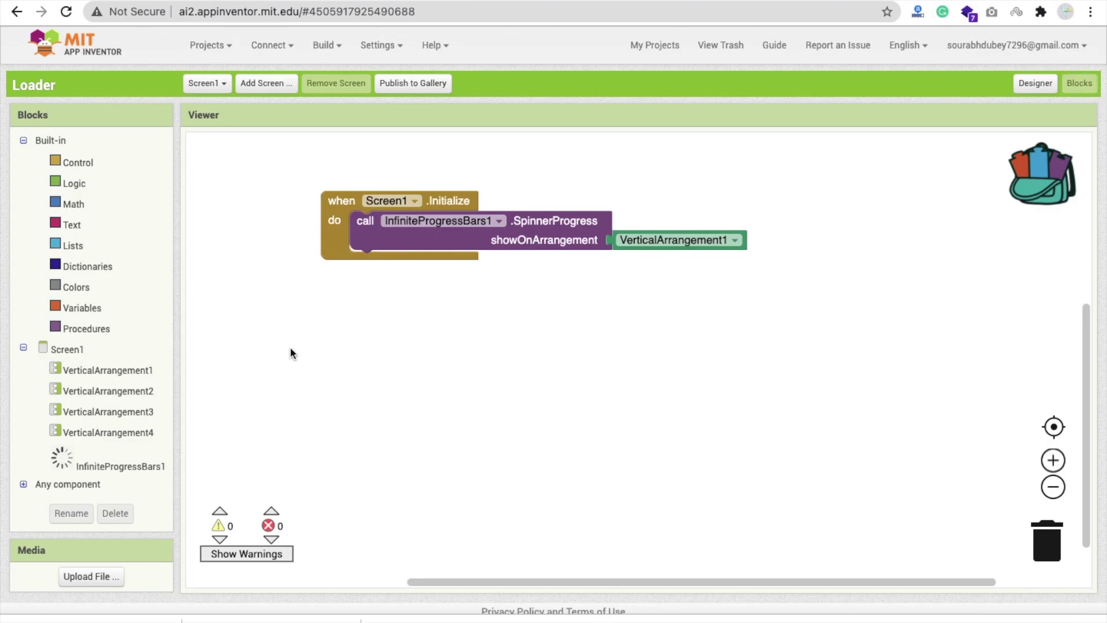
Add NougatProgress and StyledProgress calls to Screen1.Initialize, removing a stray extra SpinnerProgress call
click(365, 224)
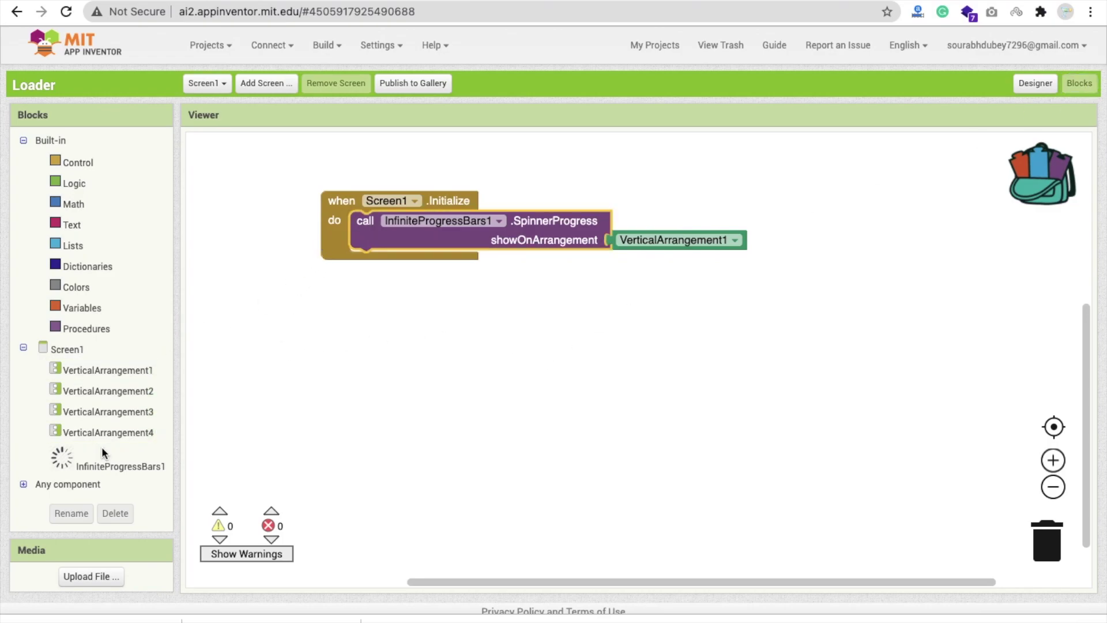
click(118, 468)
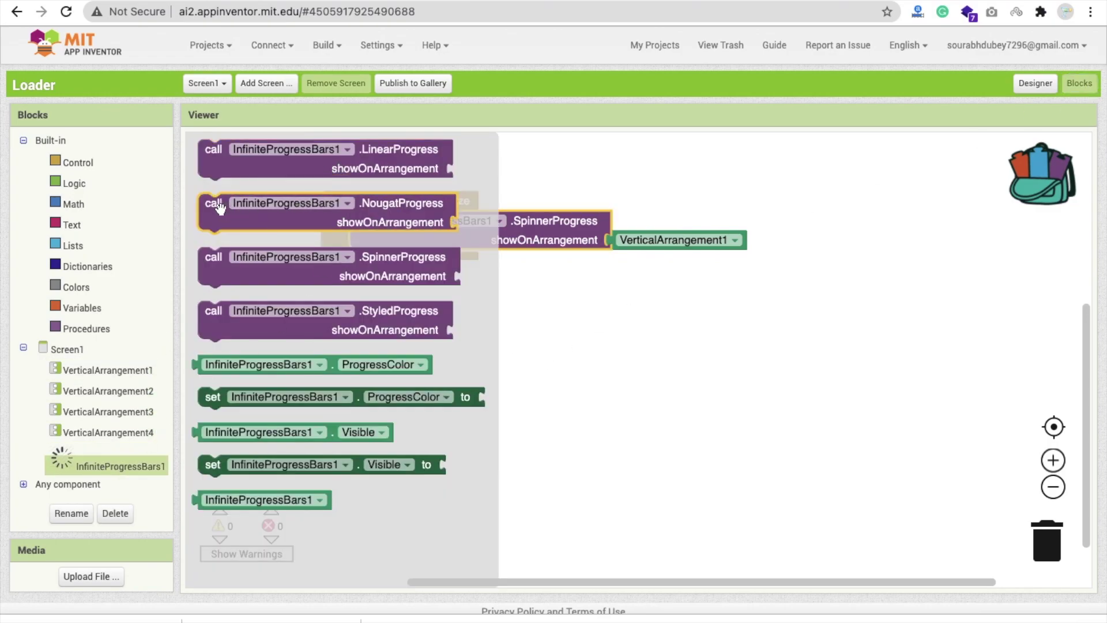
mouse_move(218, 209)
mouse_down()
mouse_move(403, 275)
mouse_move(372, 264)
mouse_up()
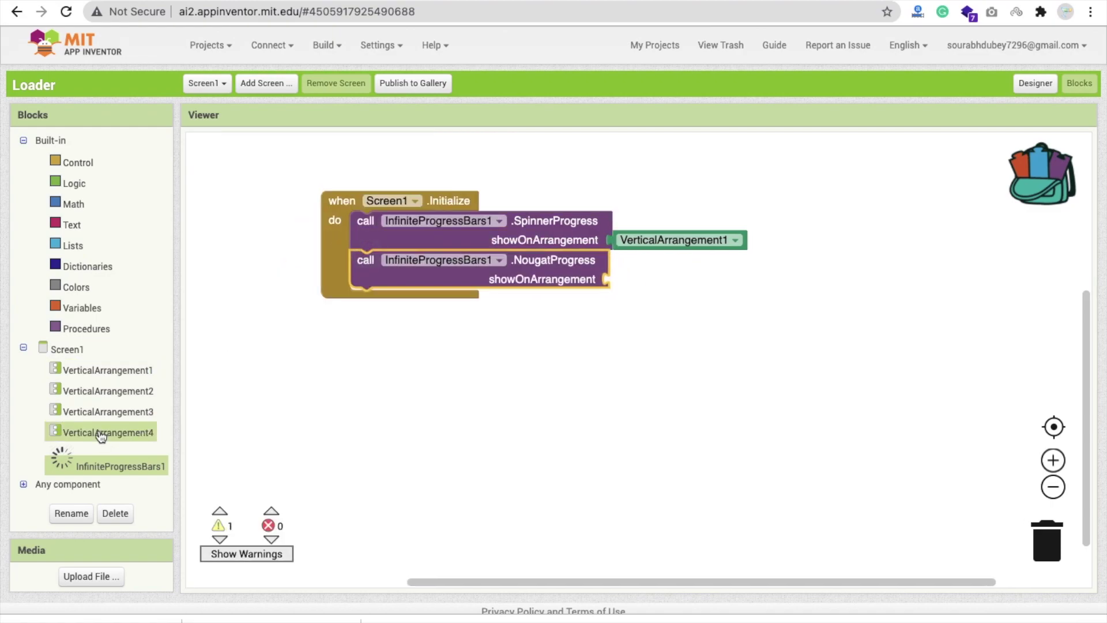
click(112, 477)
mouse_move(230, 274)
mouse_down()
mouse_move(392, 326)
mouse_move(358, 321)
mouse_up()
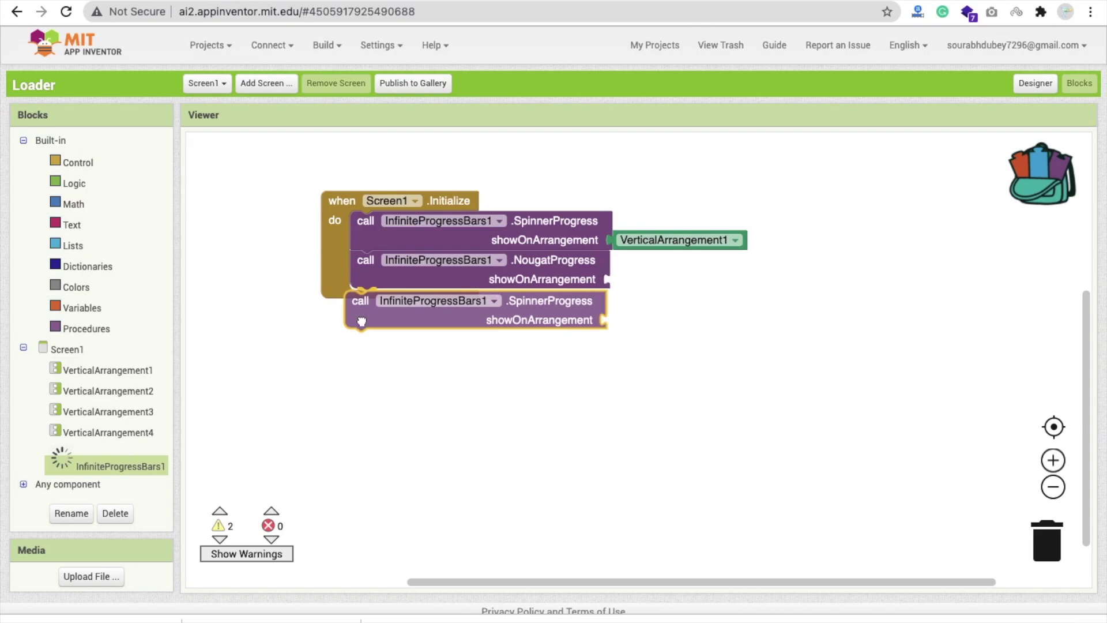
click(148, 463)
click(221, 315)
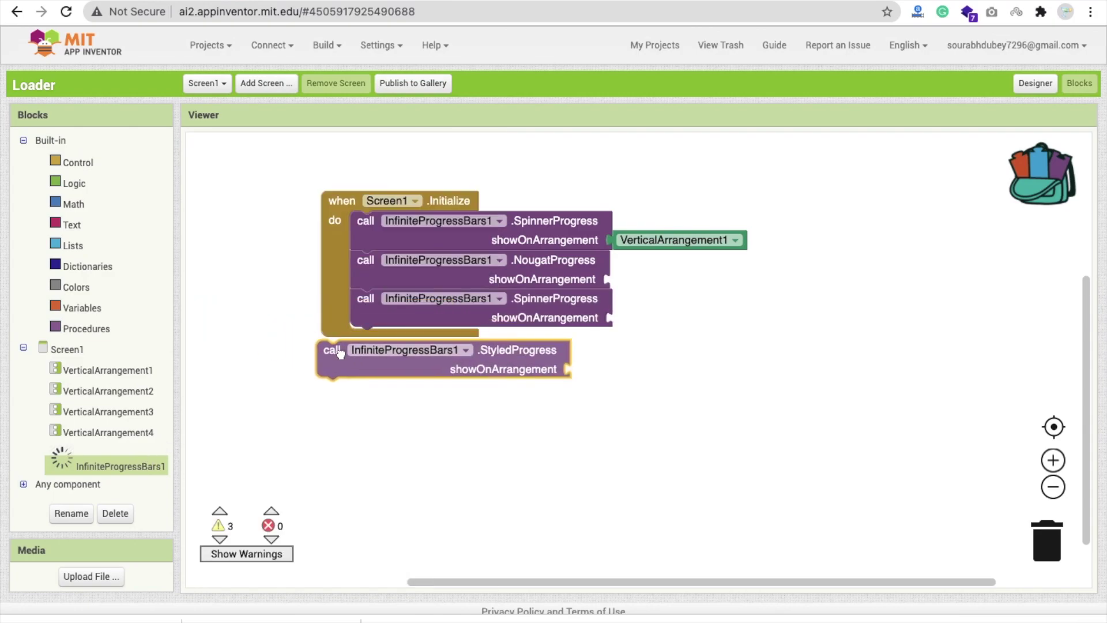
drag(222, 315, 373, 345)
click(517, 303)
key(Delete)
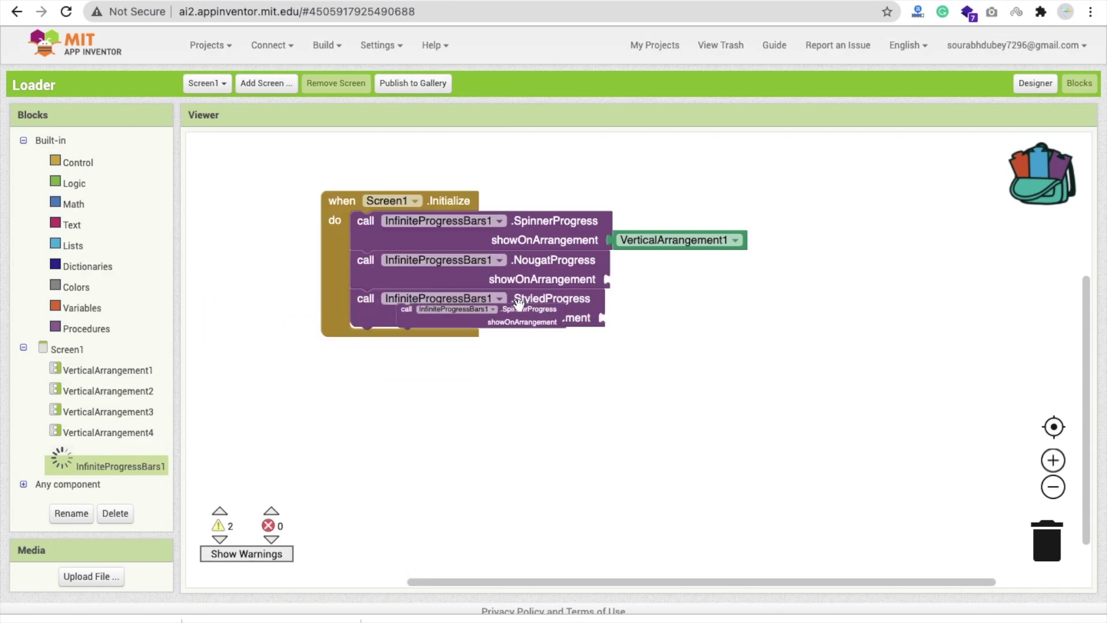
Keep VerticalArrangement1 for the spinner and show Nougat in VerticalArrangement2 and Styled in VerticalArrangement3
click(638, 245)
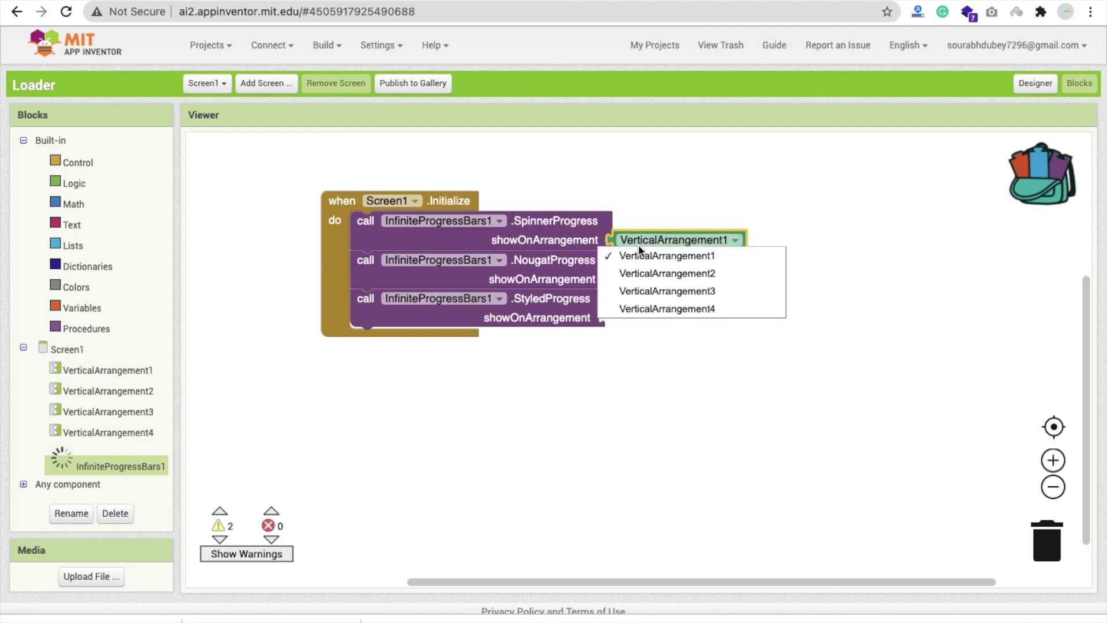
click(747, 233)
key(ctrl+c)
key(ctrl+v)
key(ctrl+v)
key(ctrl+v)
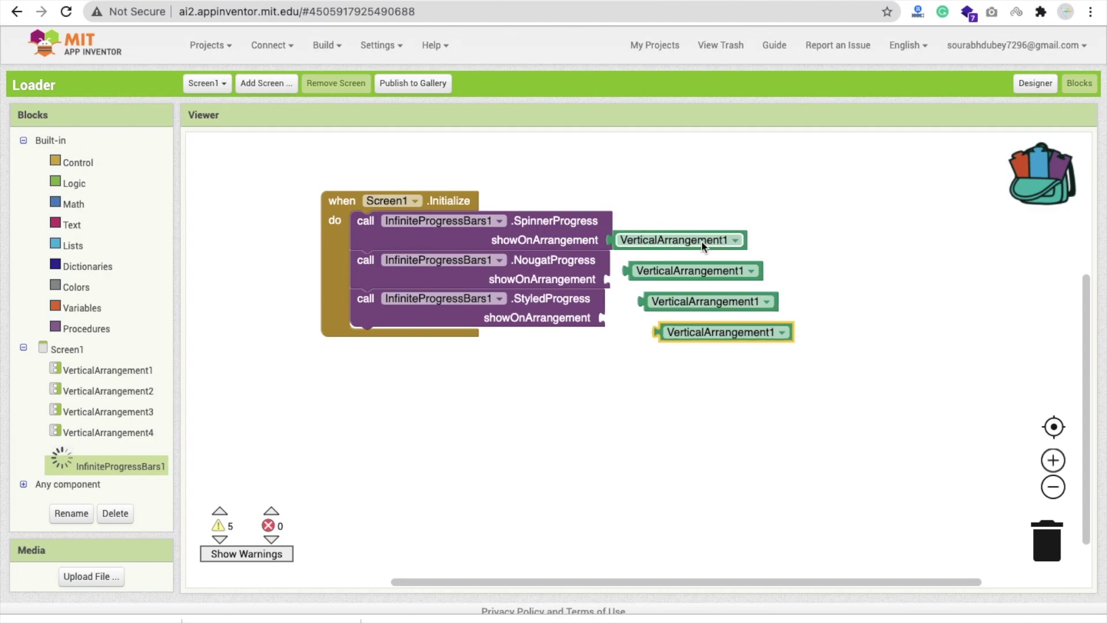
drag(696, 273, 687, 276)
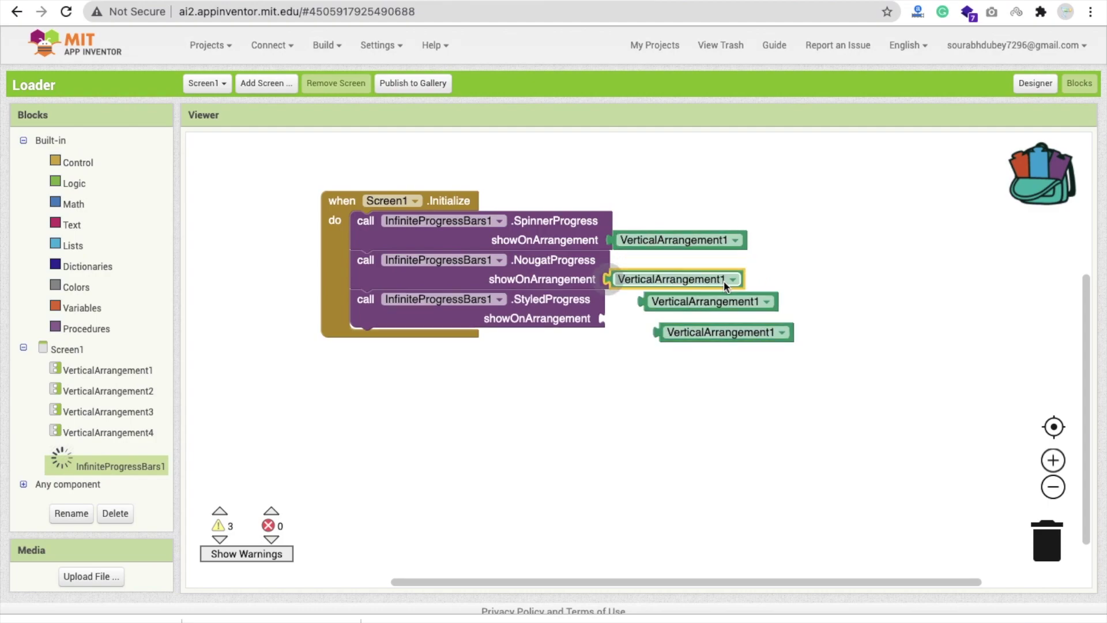
click(698, 279)
click(698, 311)
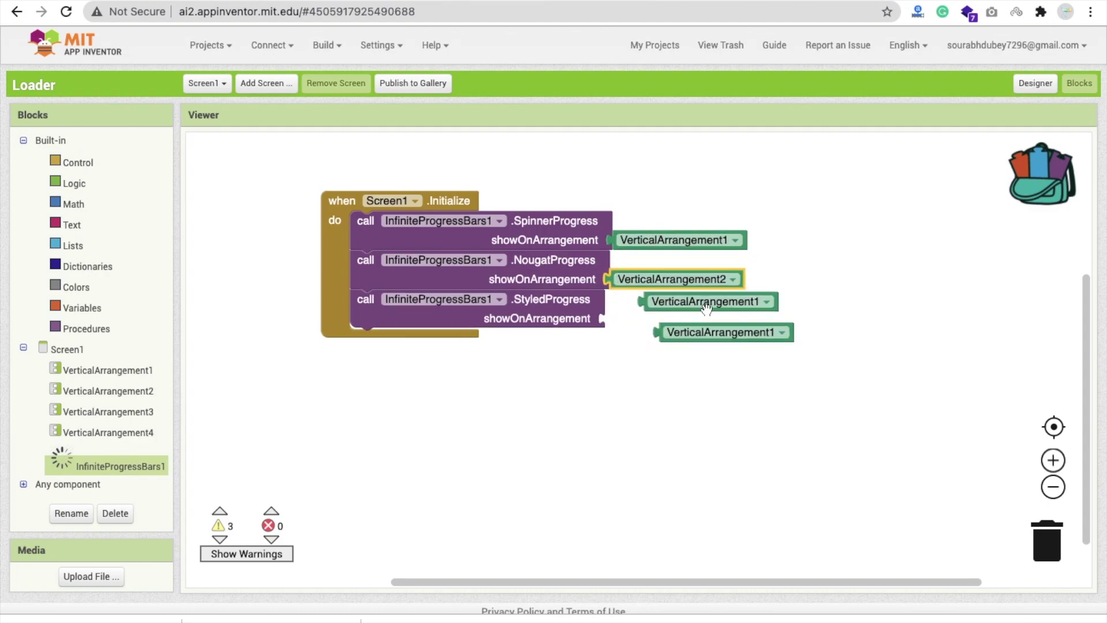
drag(697, 310, 693, 315)
click(693, 315)
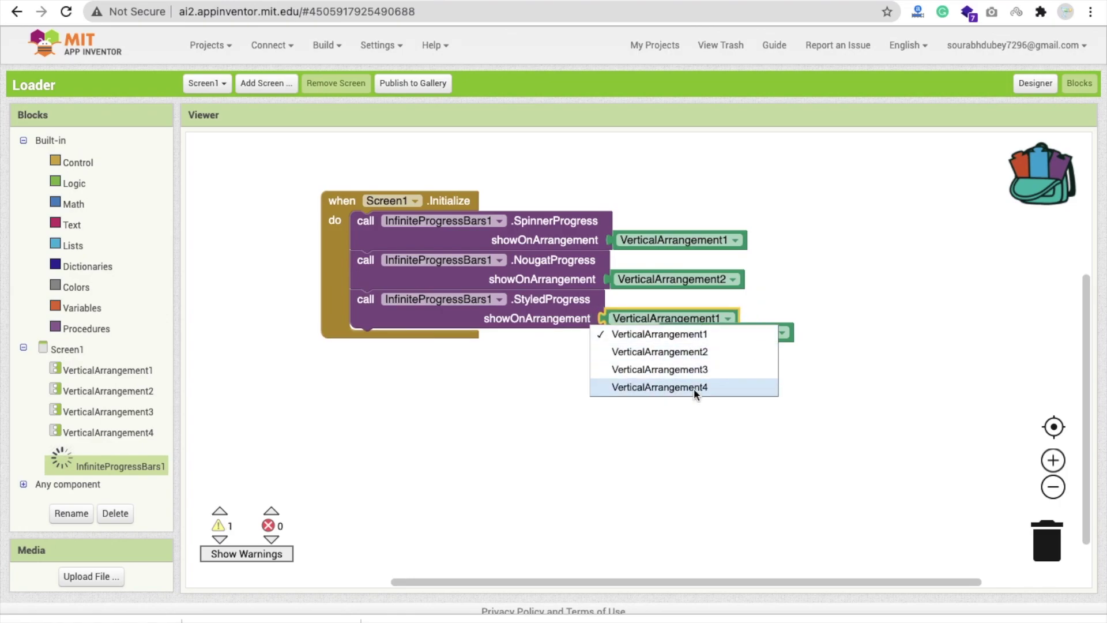
click(694, 369)
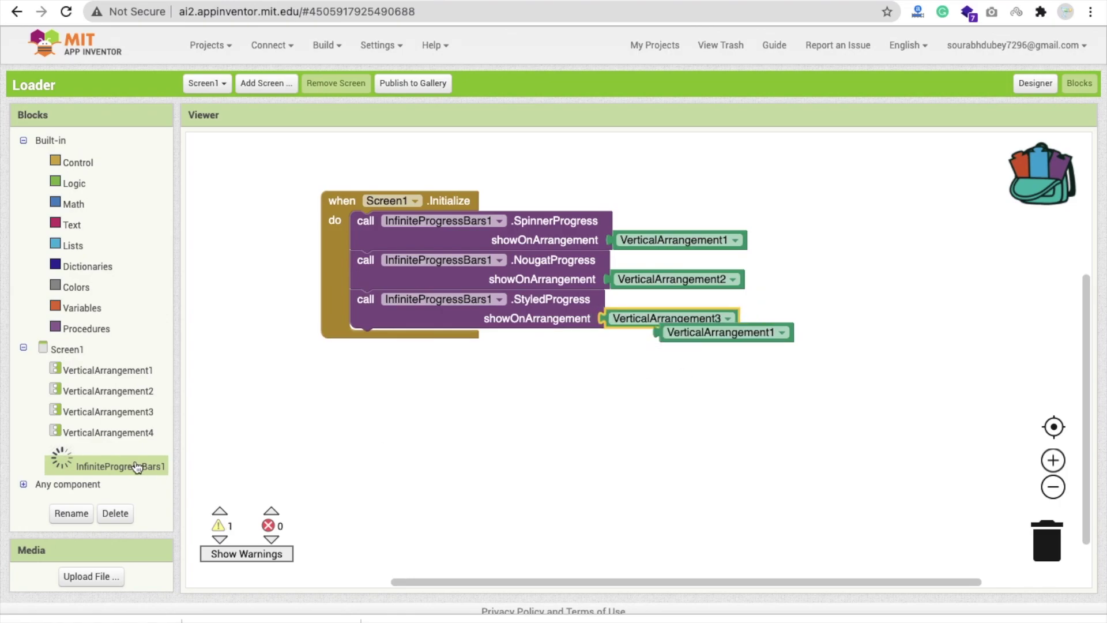
Add a LinearProgress call as the last Initialize step, shown in VerticalArrangement4
click(132, 464)
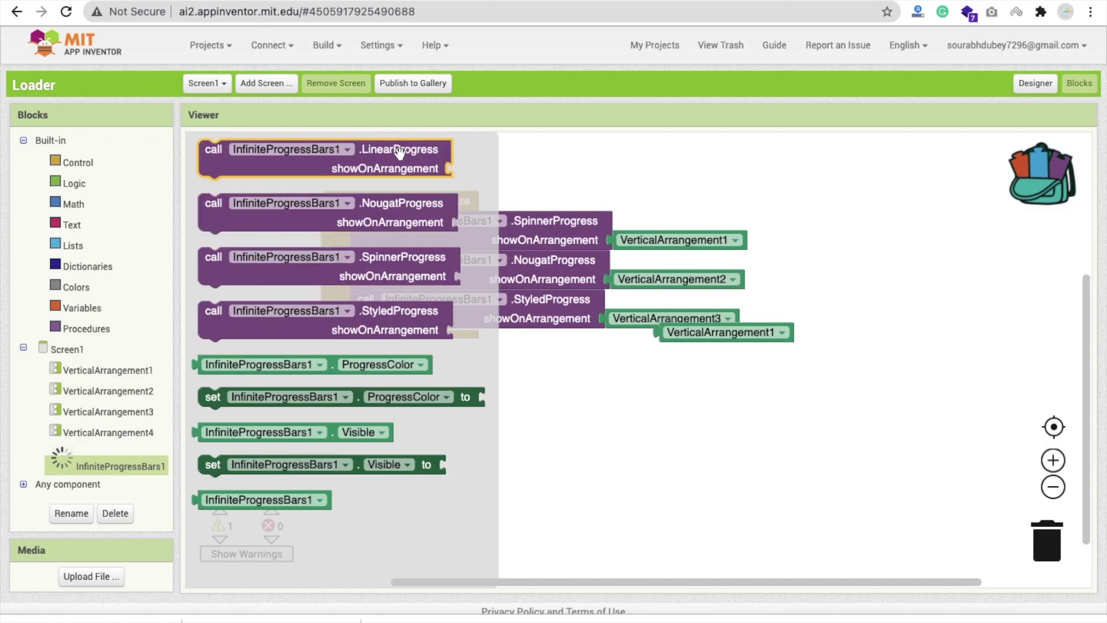
drag(396, 148, 553, 350)
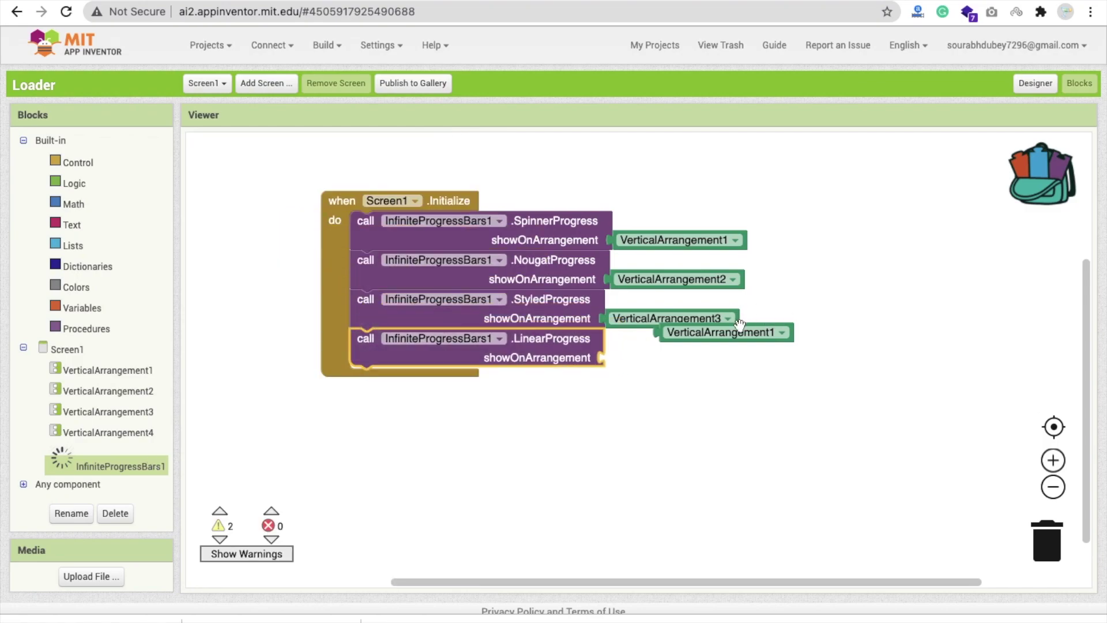
drag(724, 334, 665, 372)
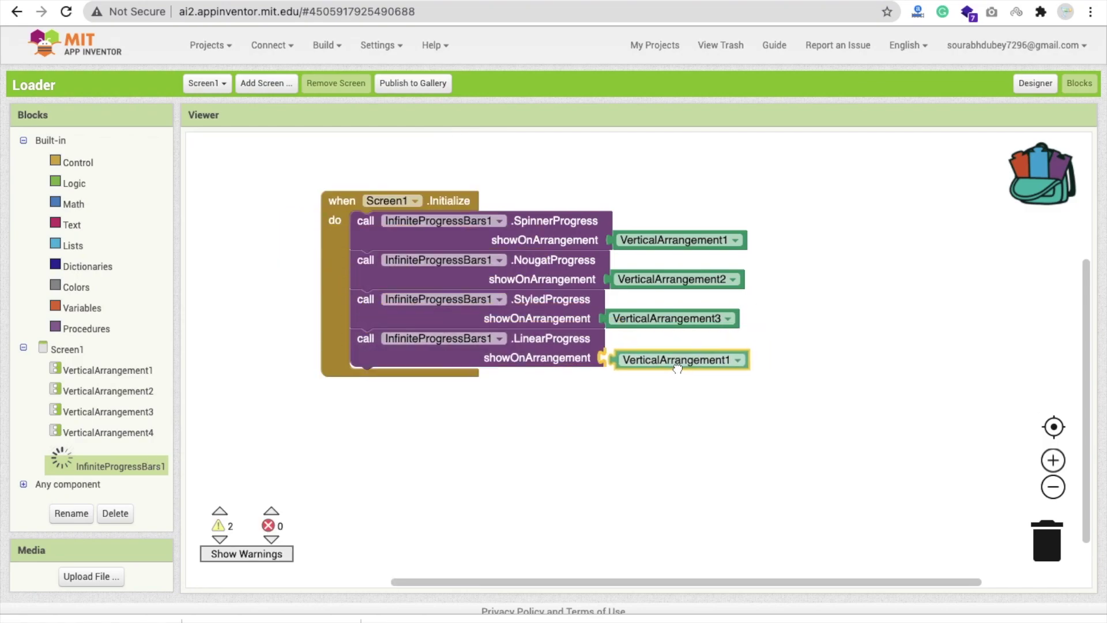
click(705, 360)
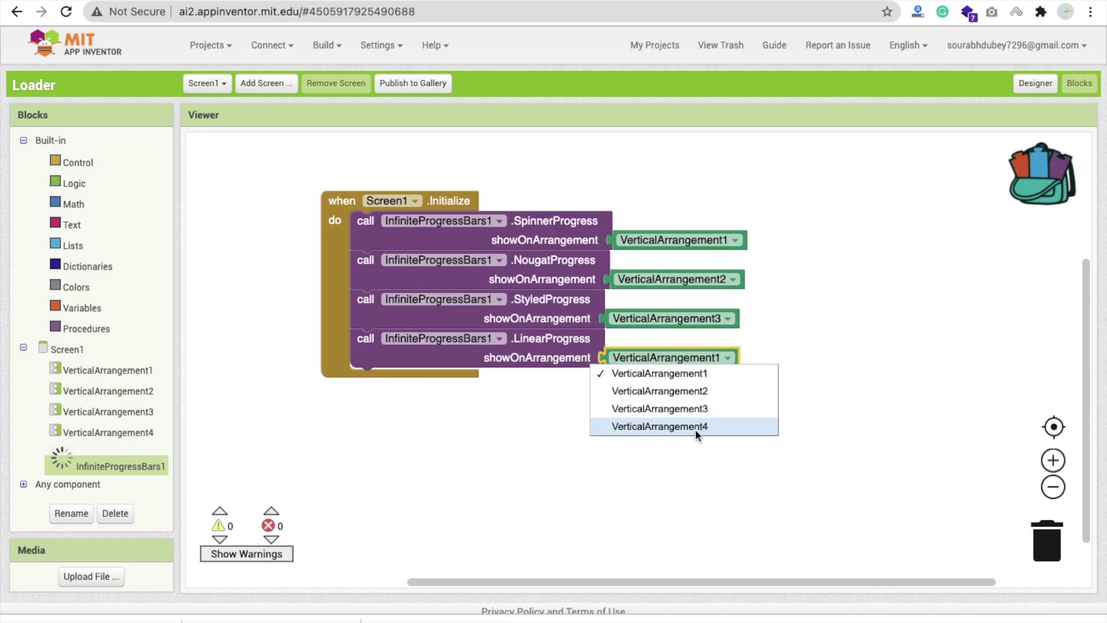
click(704, 426)
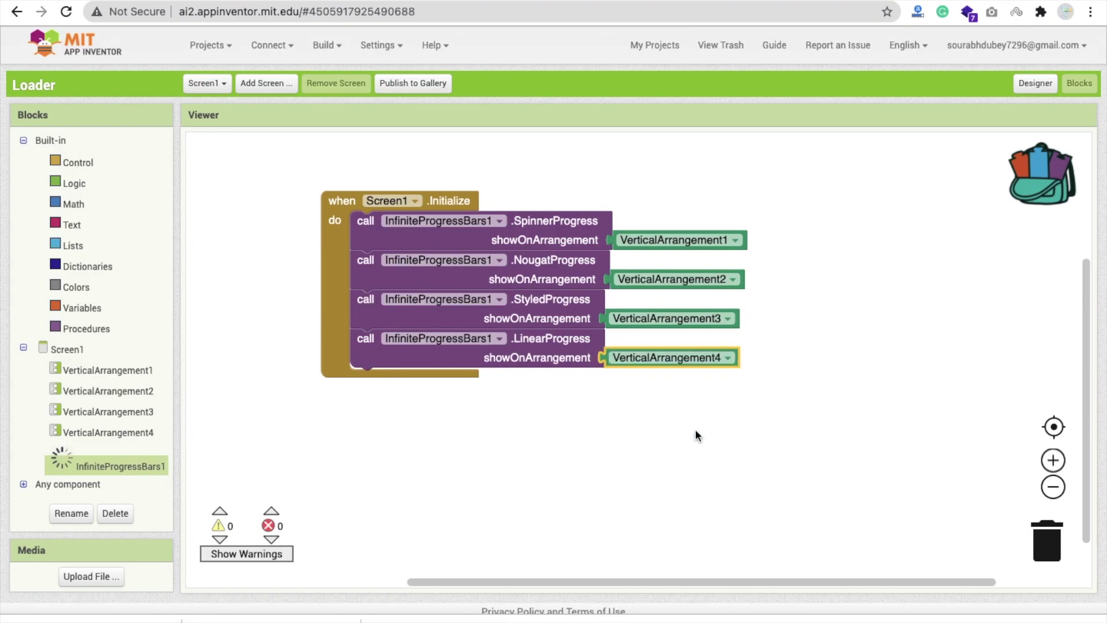
click(1042, 82)
Set Screen1's BackgroundColor to Black and bring up the Connect companion options
click(820, 143)
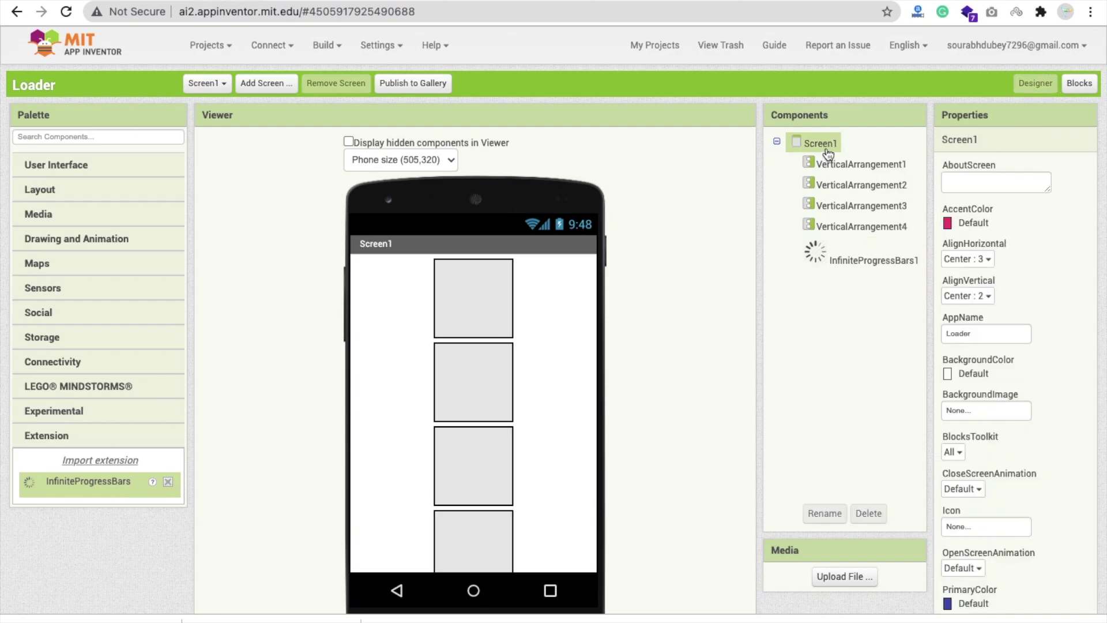
click(973, 373)
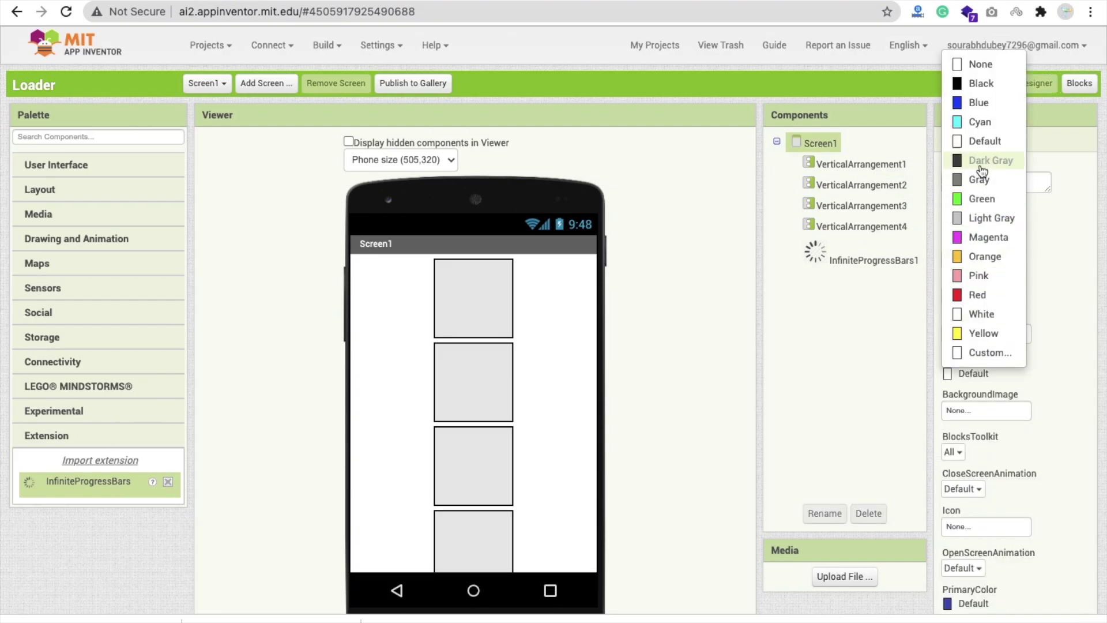
click(980, 84)
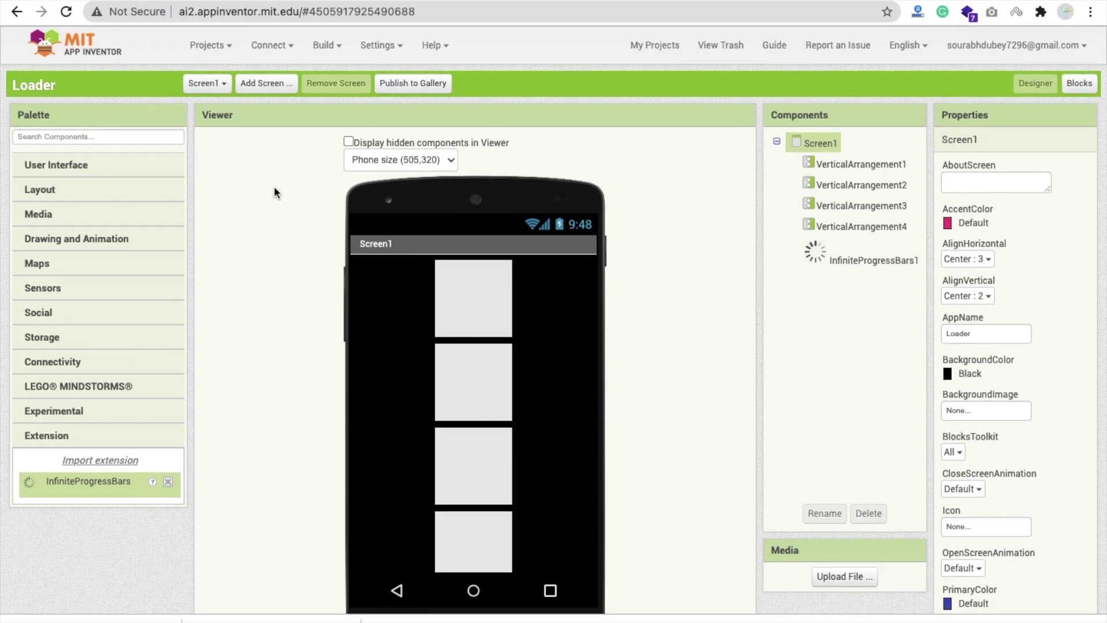
click(271, 46)
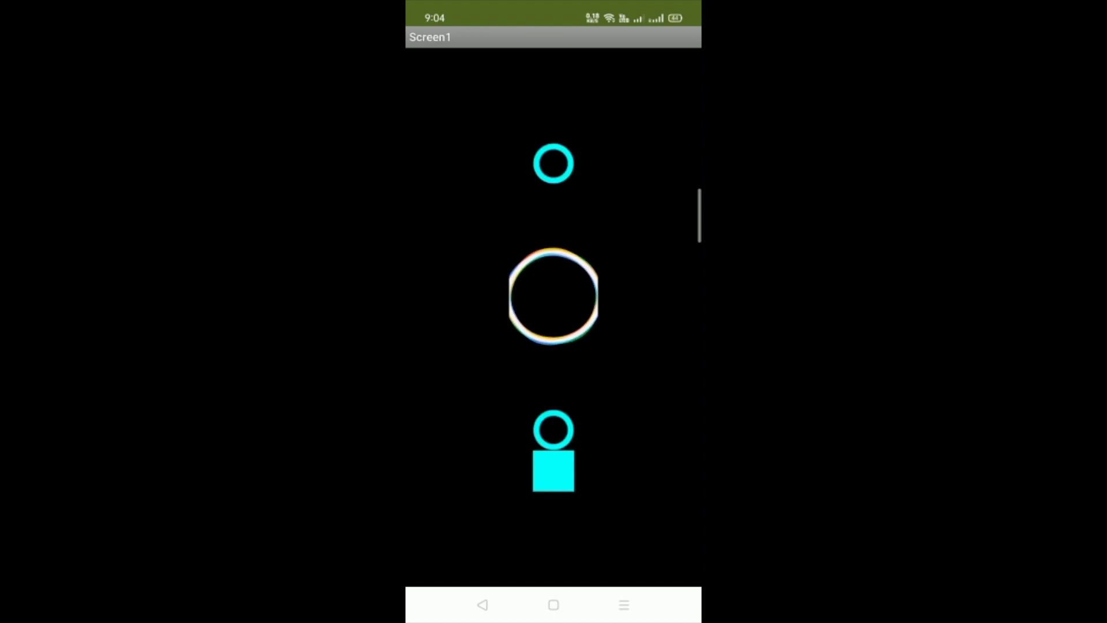
Watch the loaders animate in the AI2 Companion, then return to the Blocks editor
click(662, 386)
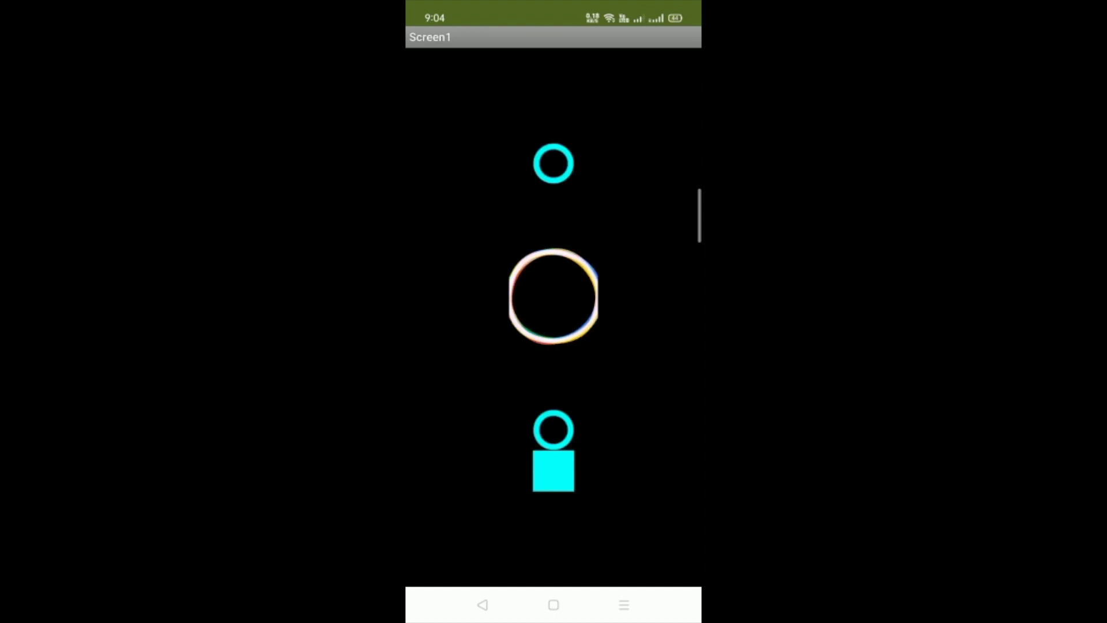